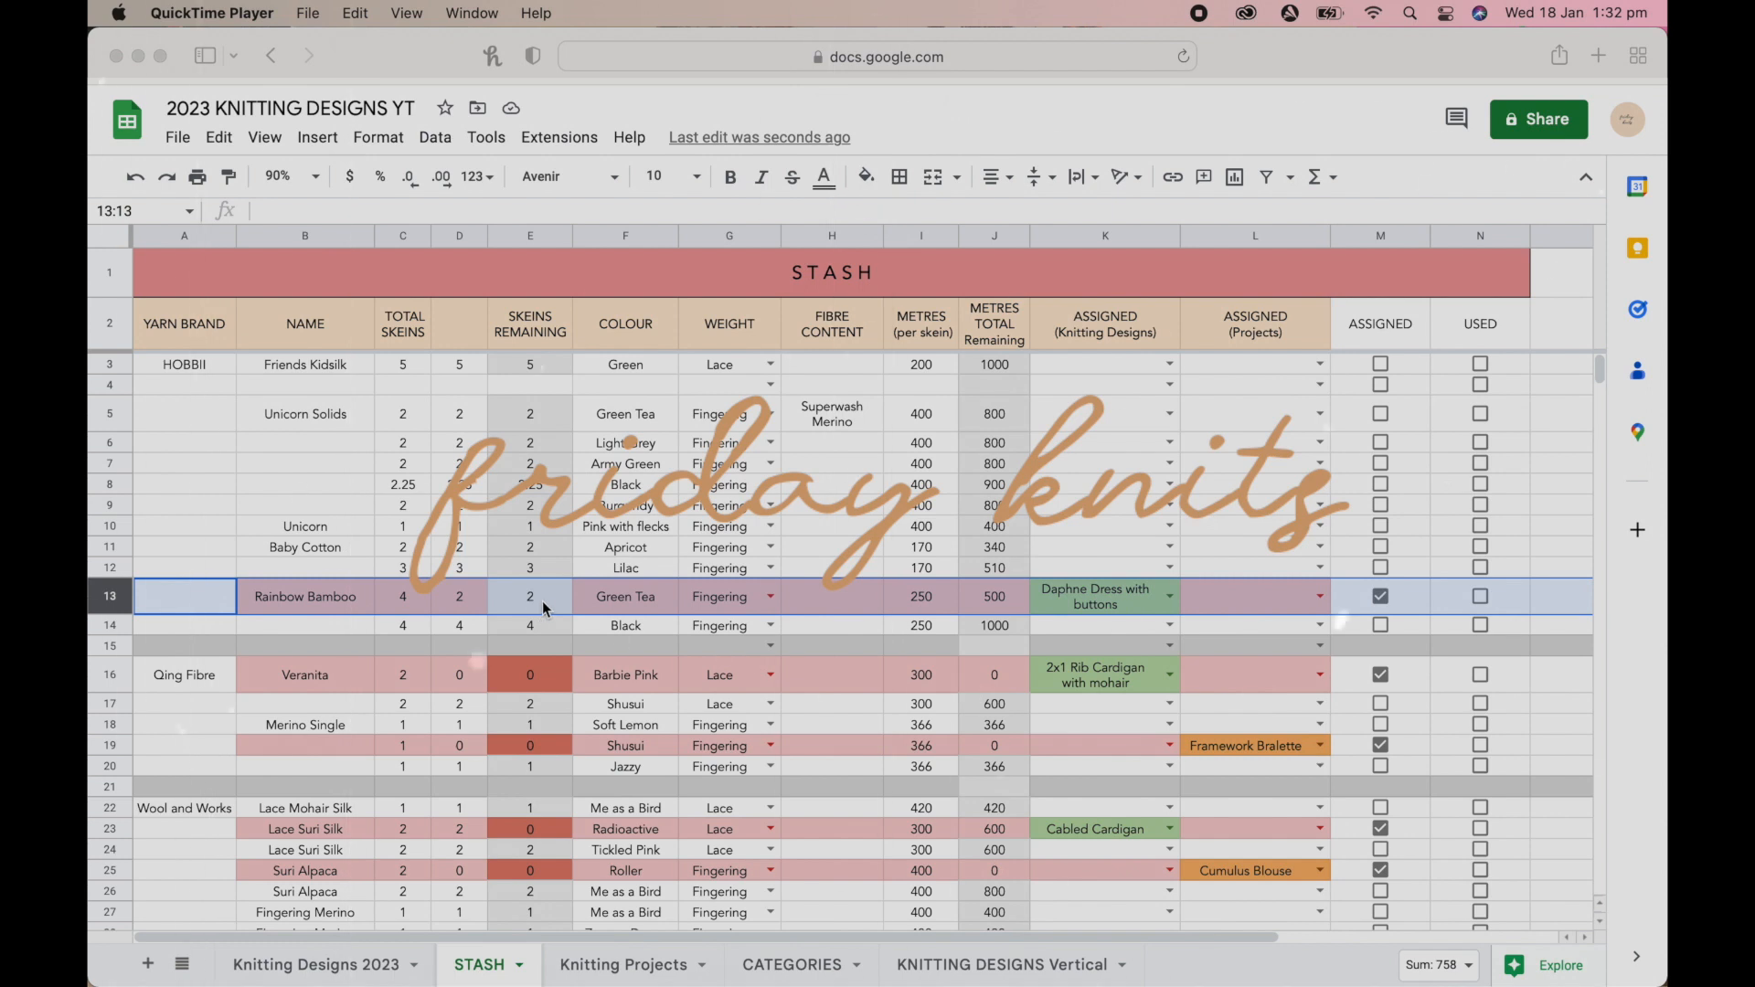
# Step: Look through the yarn entries in the STASH sheet, from the HOBBII rows down to the WAK section
pyautogui.click(1137, 603)
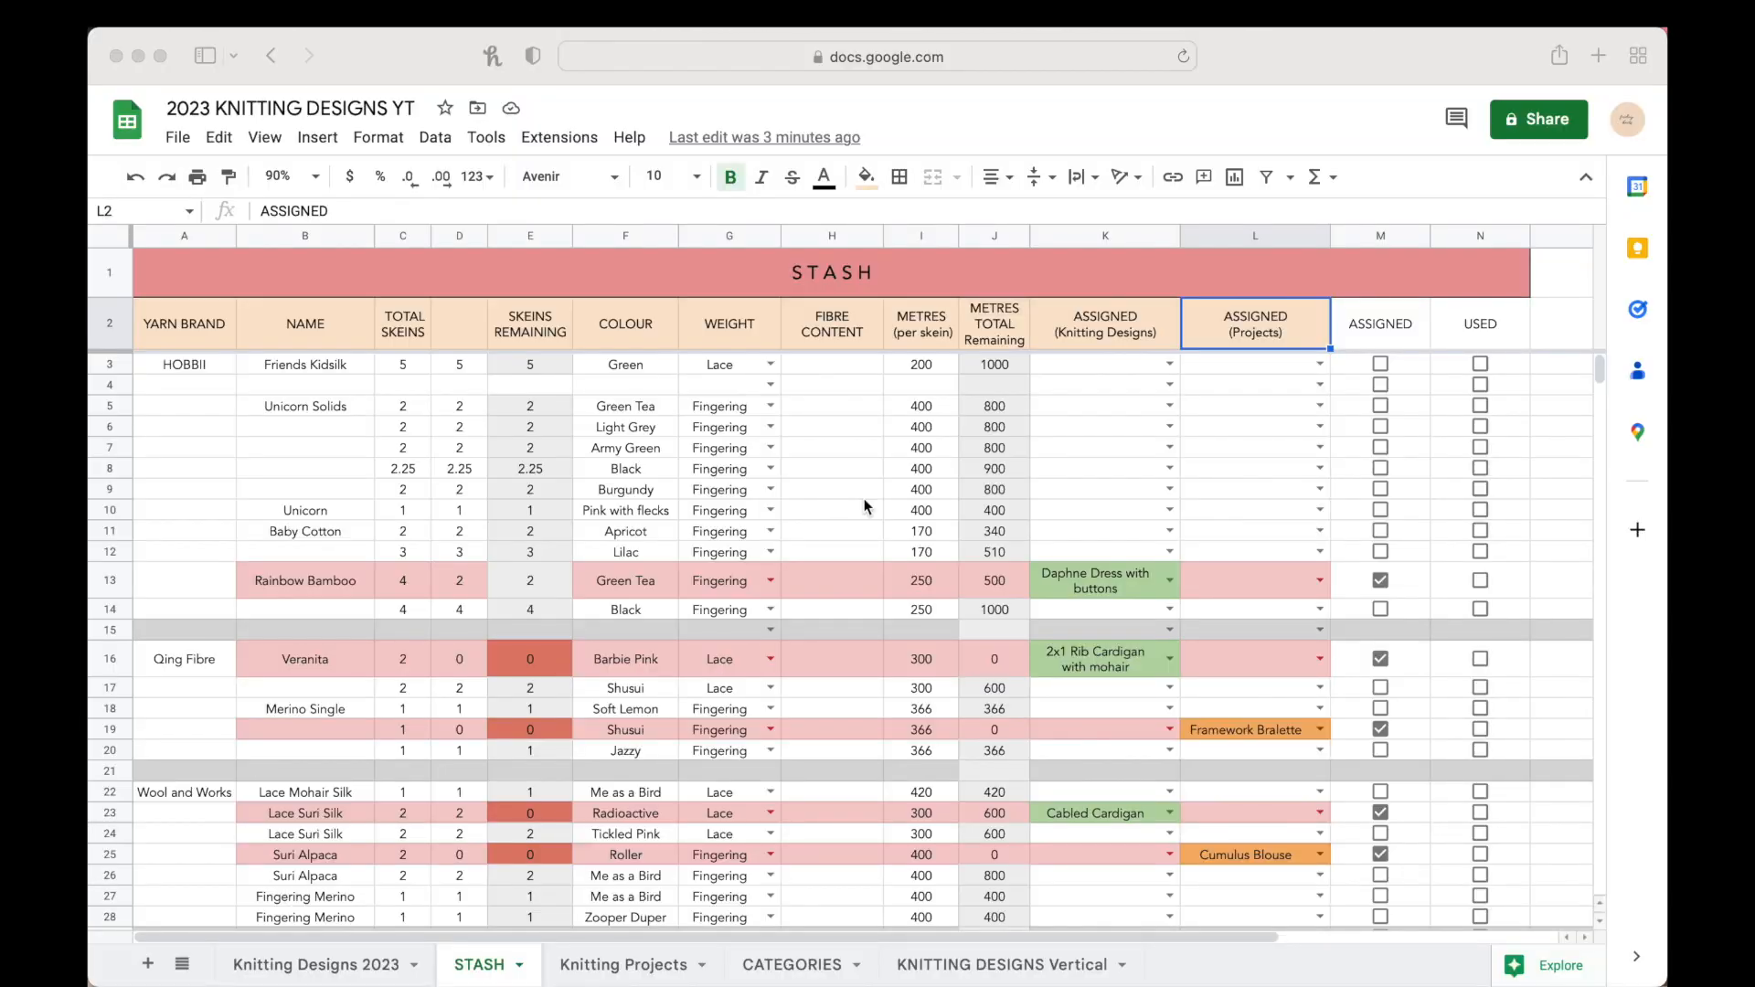
pyautogui.click(815, 261)
pyautogui.click(868, 260)
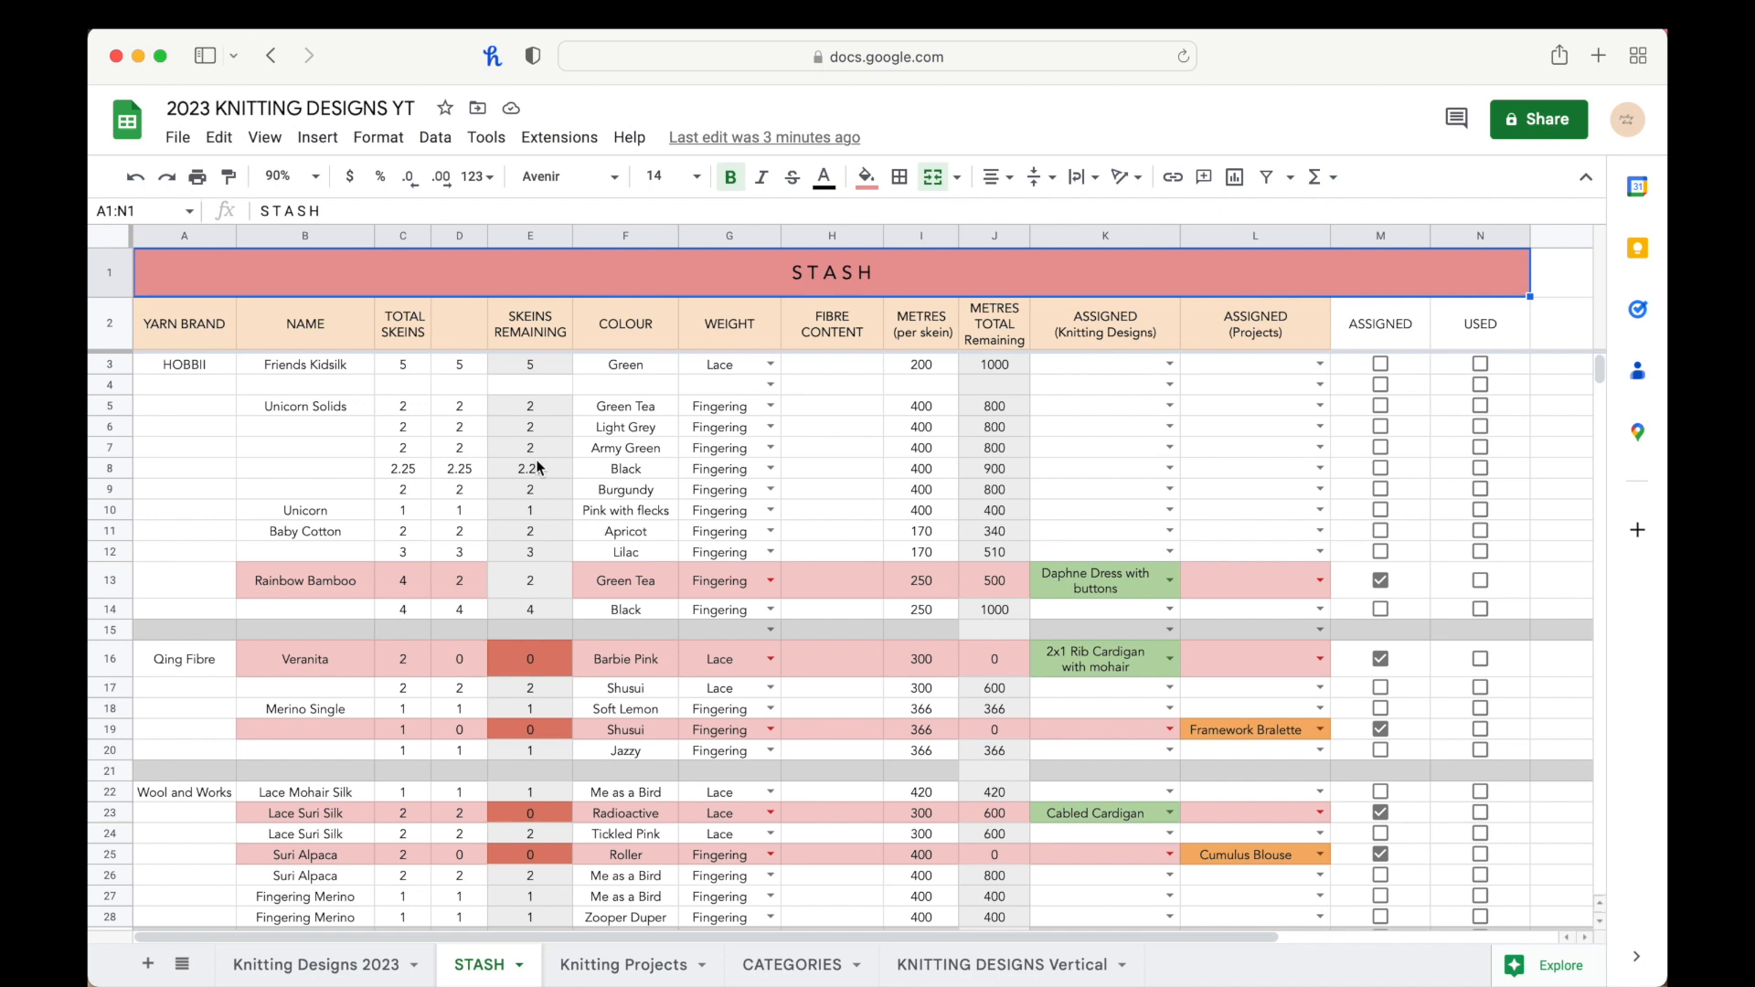
pyautogui.scroll(-5, 535, 465)
pyautogui.scroll(-5, 536, 464)
pyautogui.scroll(-5, 536, 459)
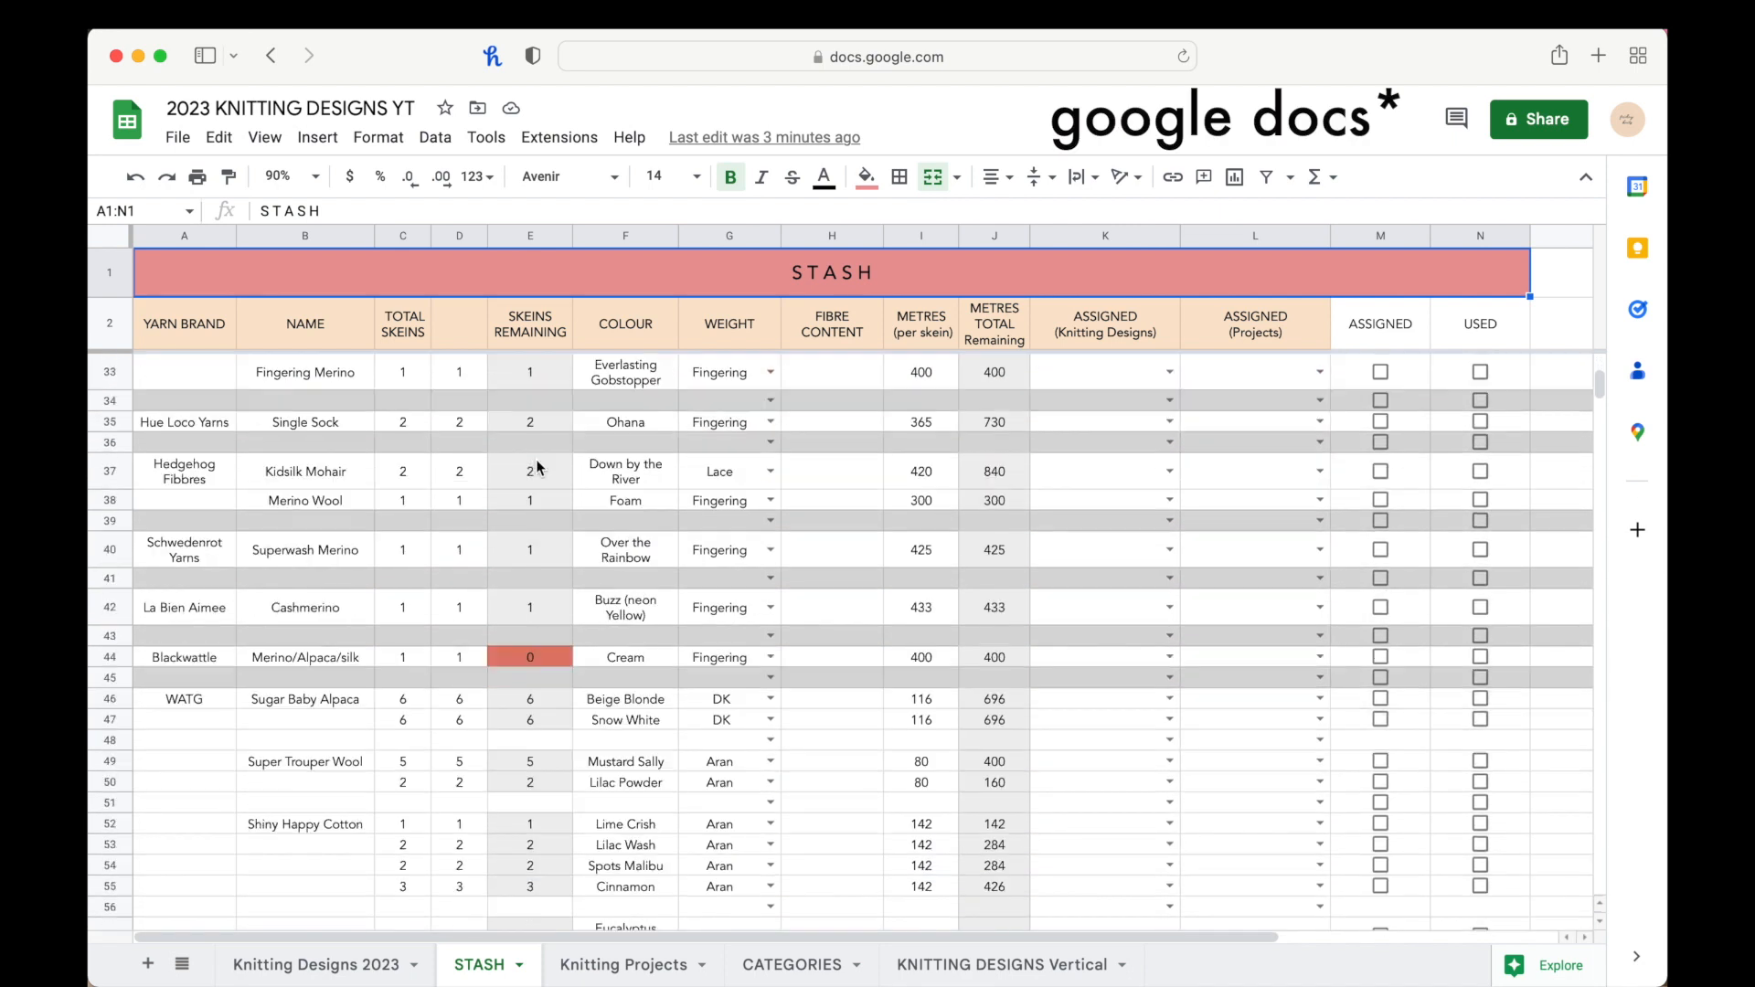
pyautogui.scroll(-3, 535, 459)
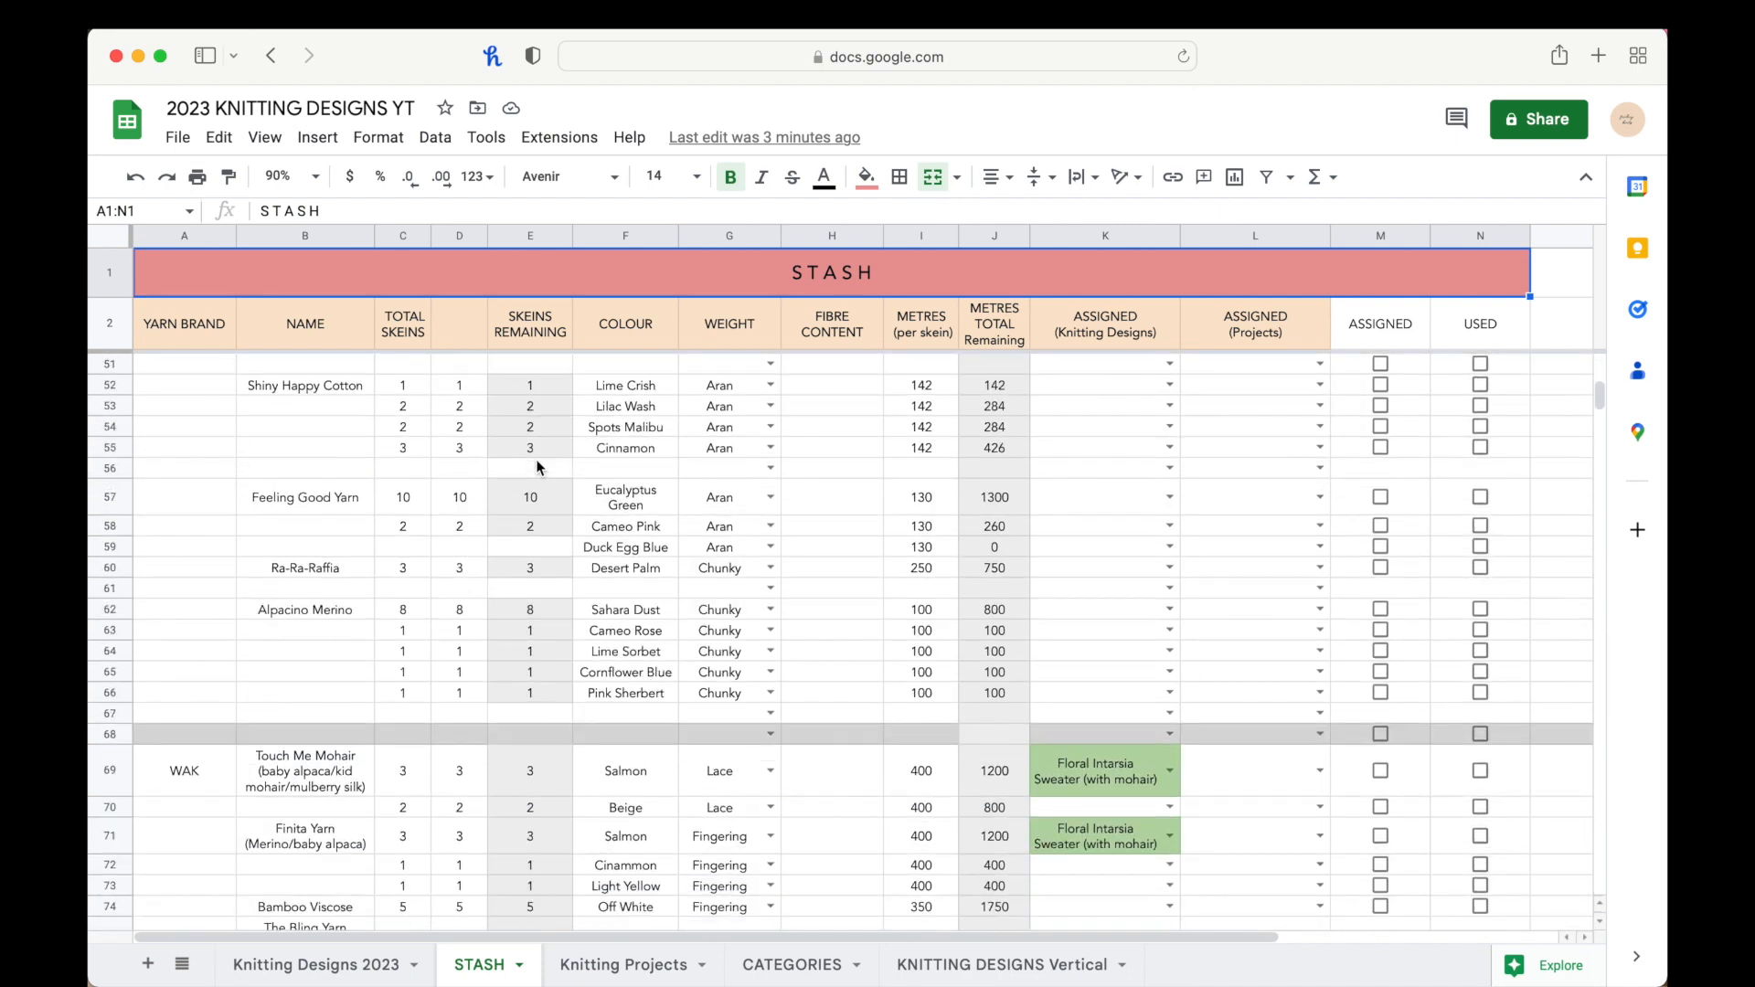
pyautogui.scroll(-2, 766, 603)
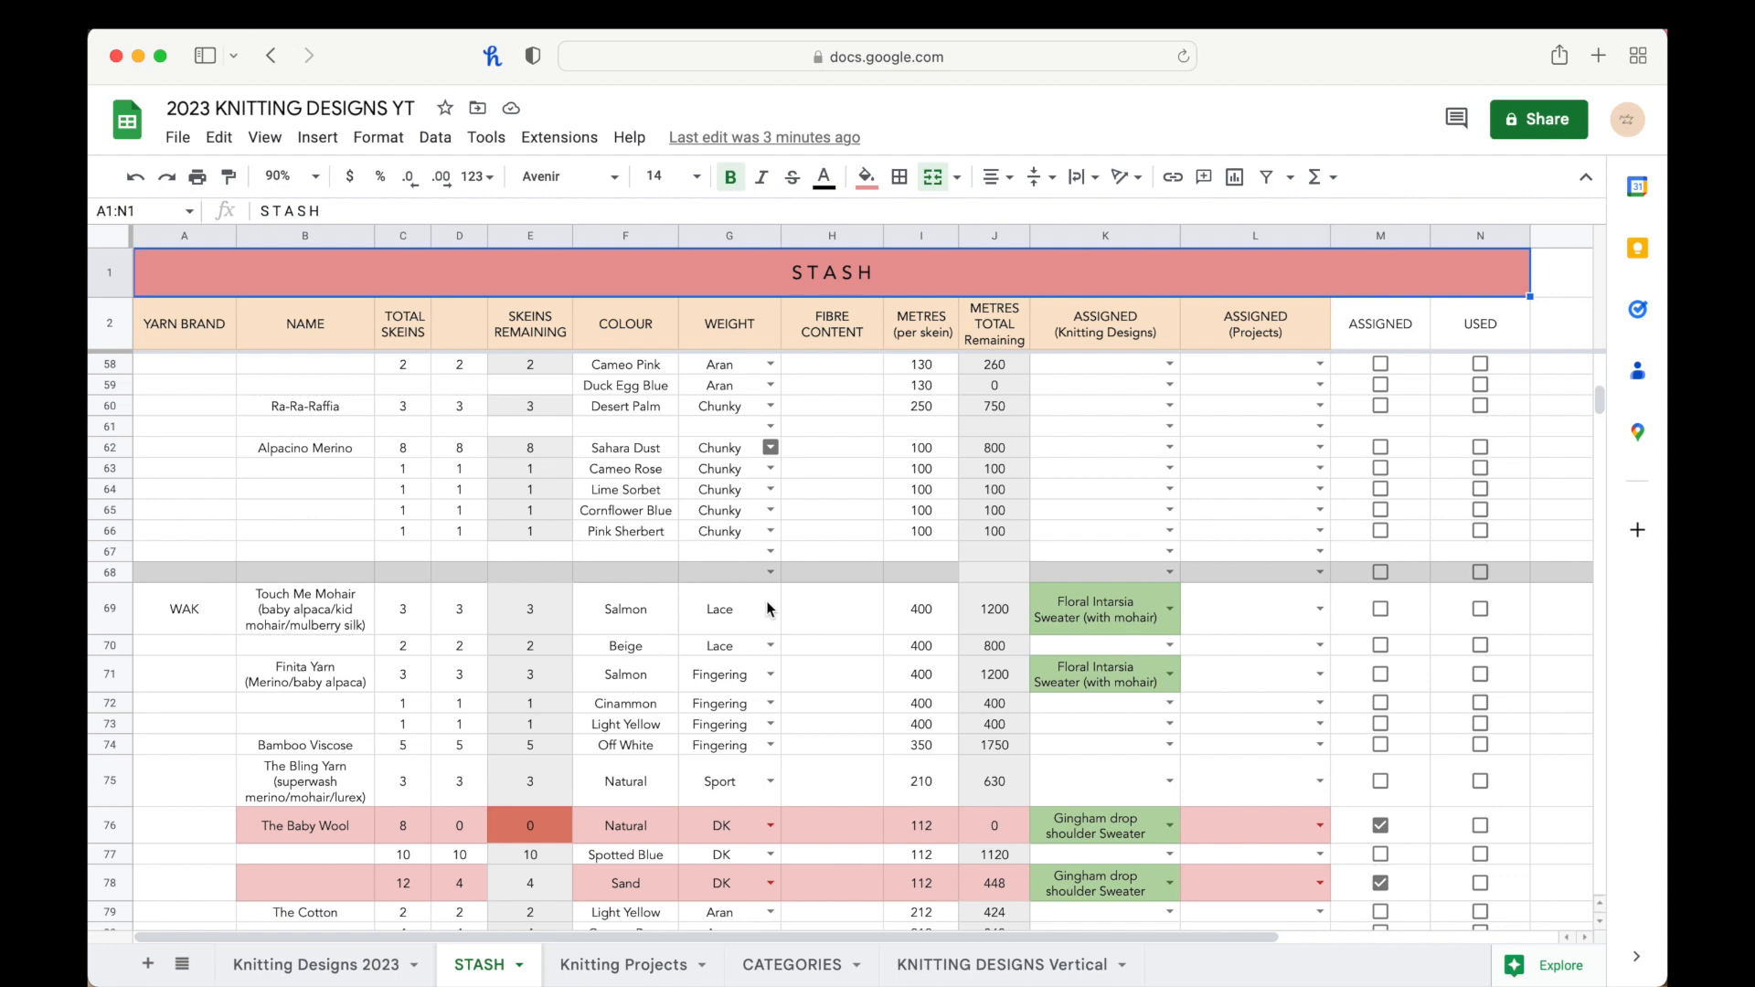
pyautogui.scroll(-4, 766, 607)
# Step: Review the STASH sheet's column headers one by one, from Skeins Remaining through to Used
pyautogui.click(528, 331)
pyautogui.click(606, 334)
pyautogui.click(737, 331)
pyautogui.click(832, 333)
pyautogui.click(925, 317)
pyautogui.click(1093, 326)
pyautogui.click(1248, 325)
pyautogui.click(1369, 334)
pyautogui.click(1481, 331)
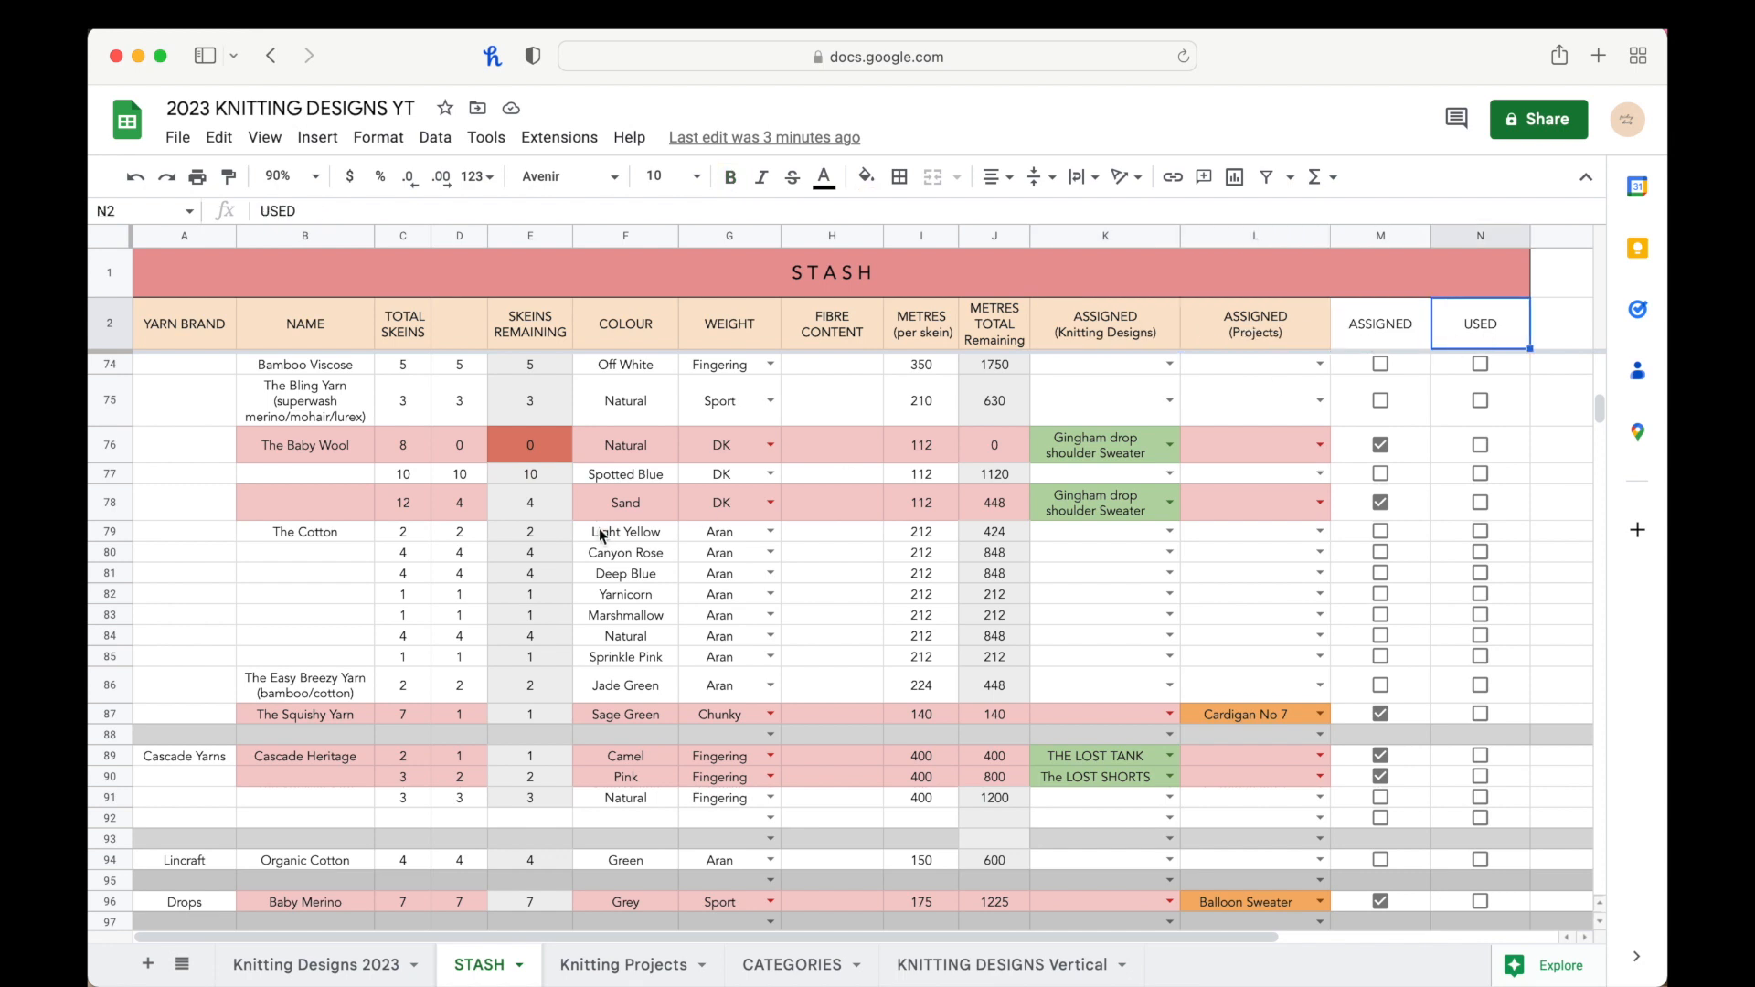
# Step: Inspect the whole Yarn Brand and Name columns of the STASH sheet
pyautogui.scroll(15, 600, 530)
pyautogui.click(182, 261)
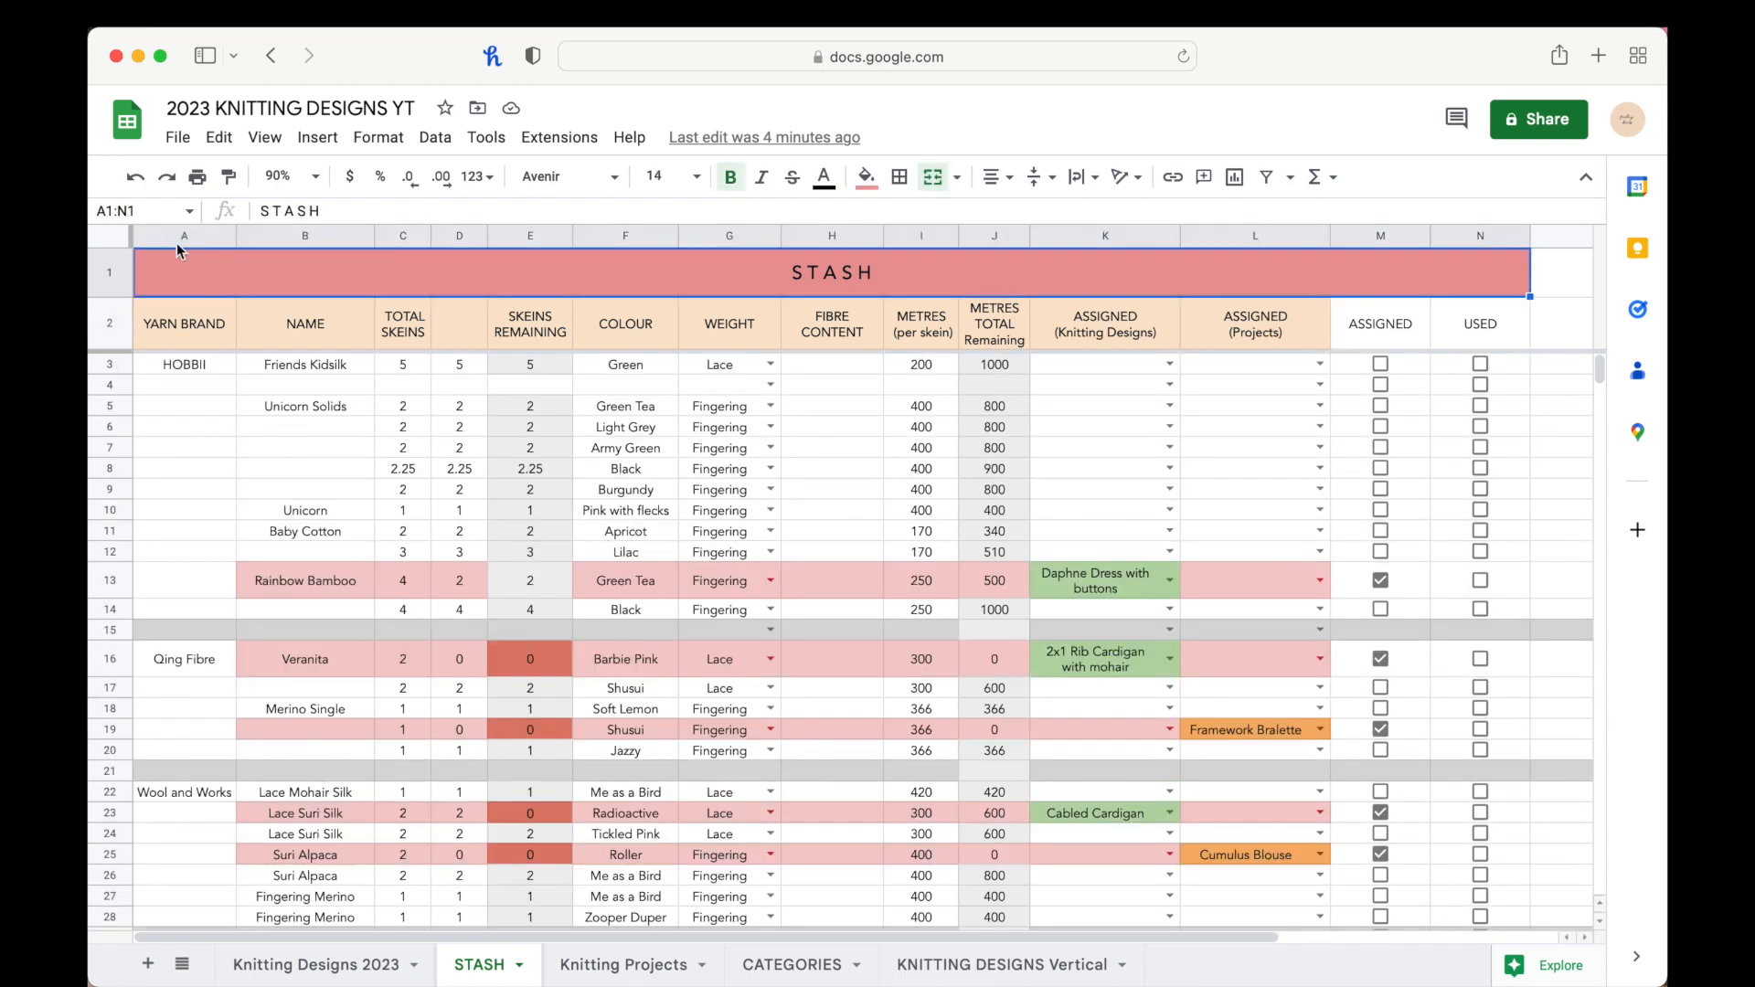
pyautogui.click(182, 236)
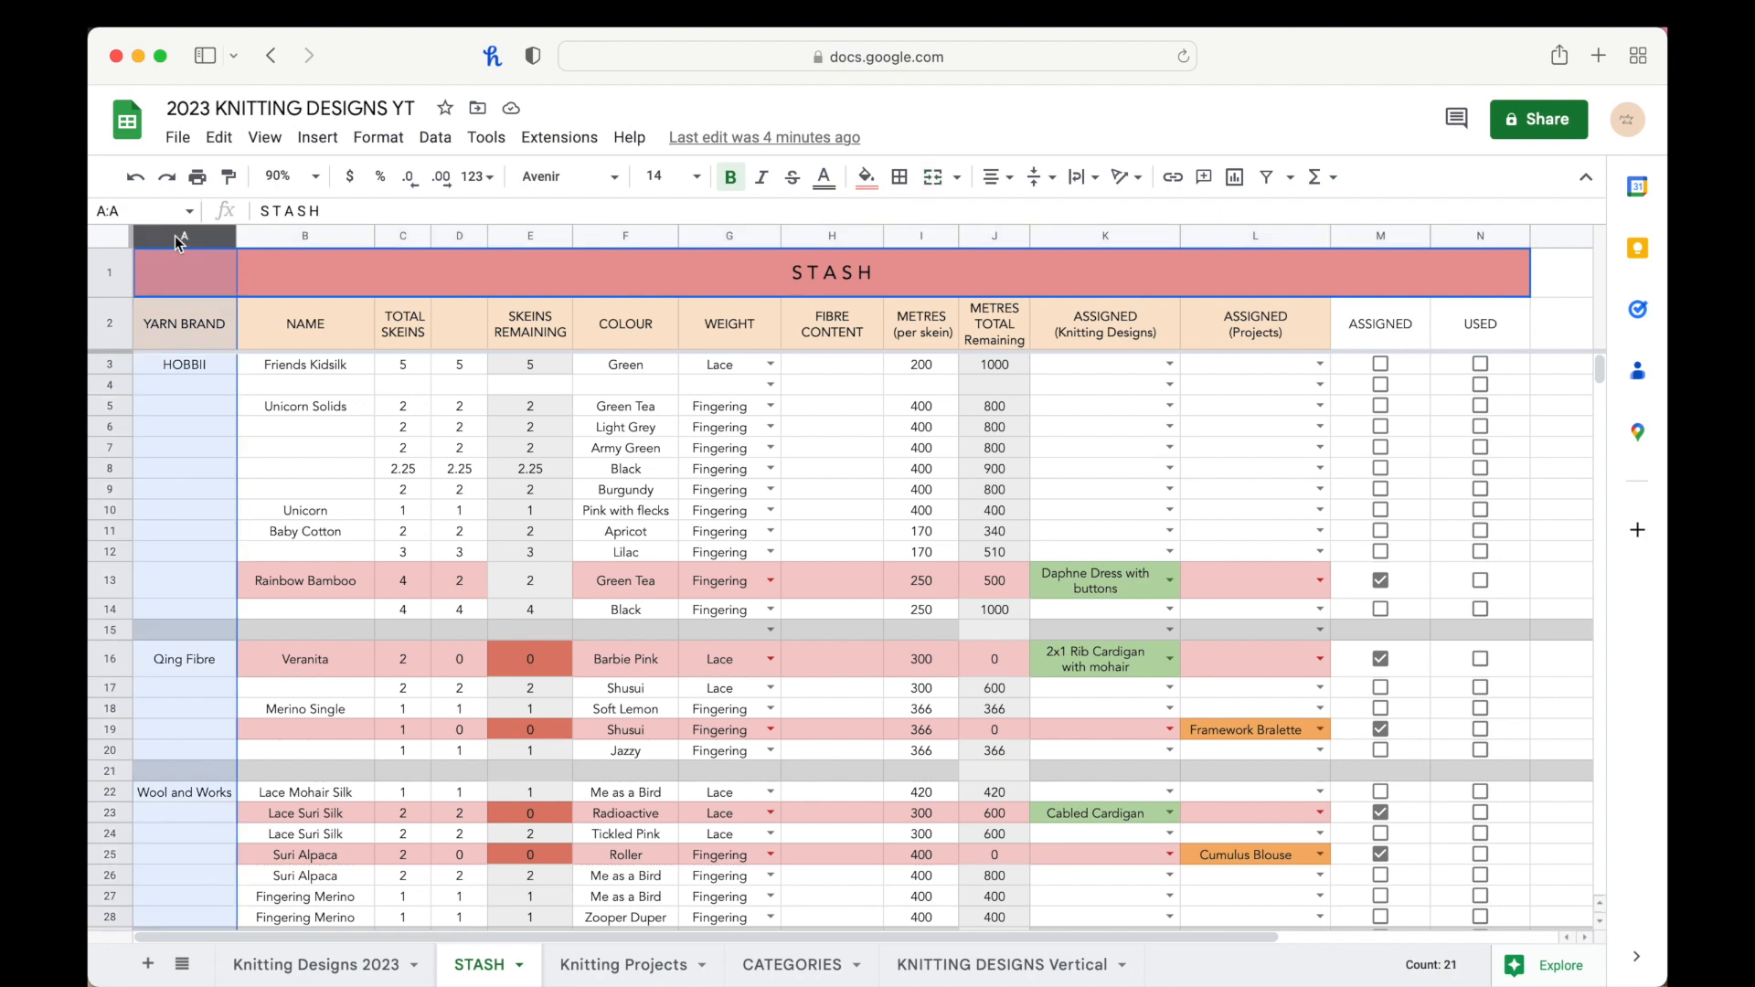
pyautogui.click(305, 235)
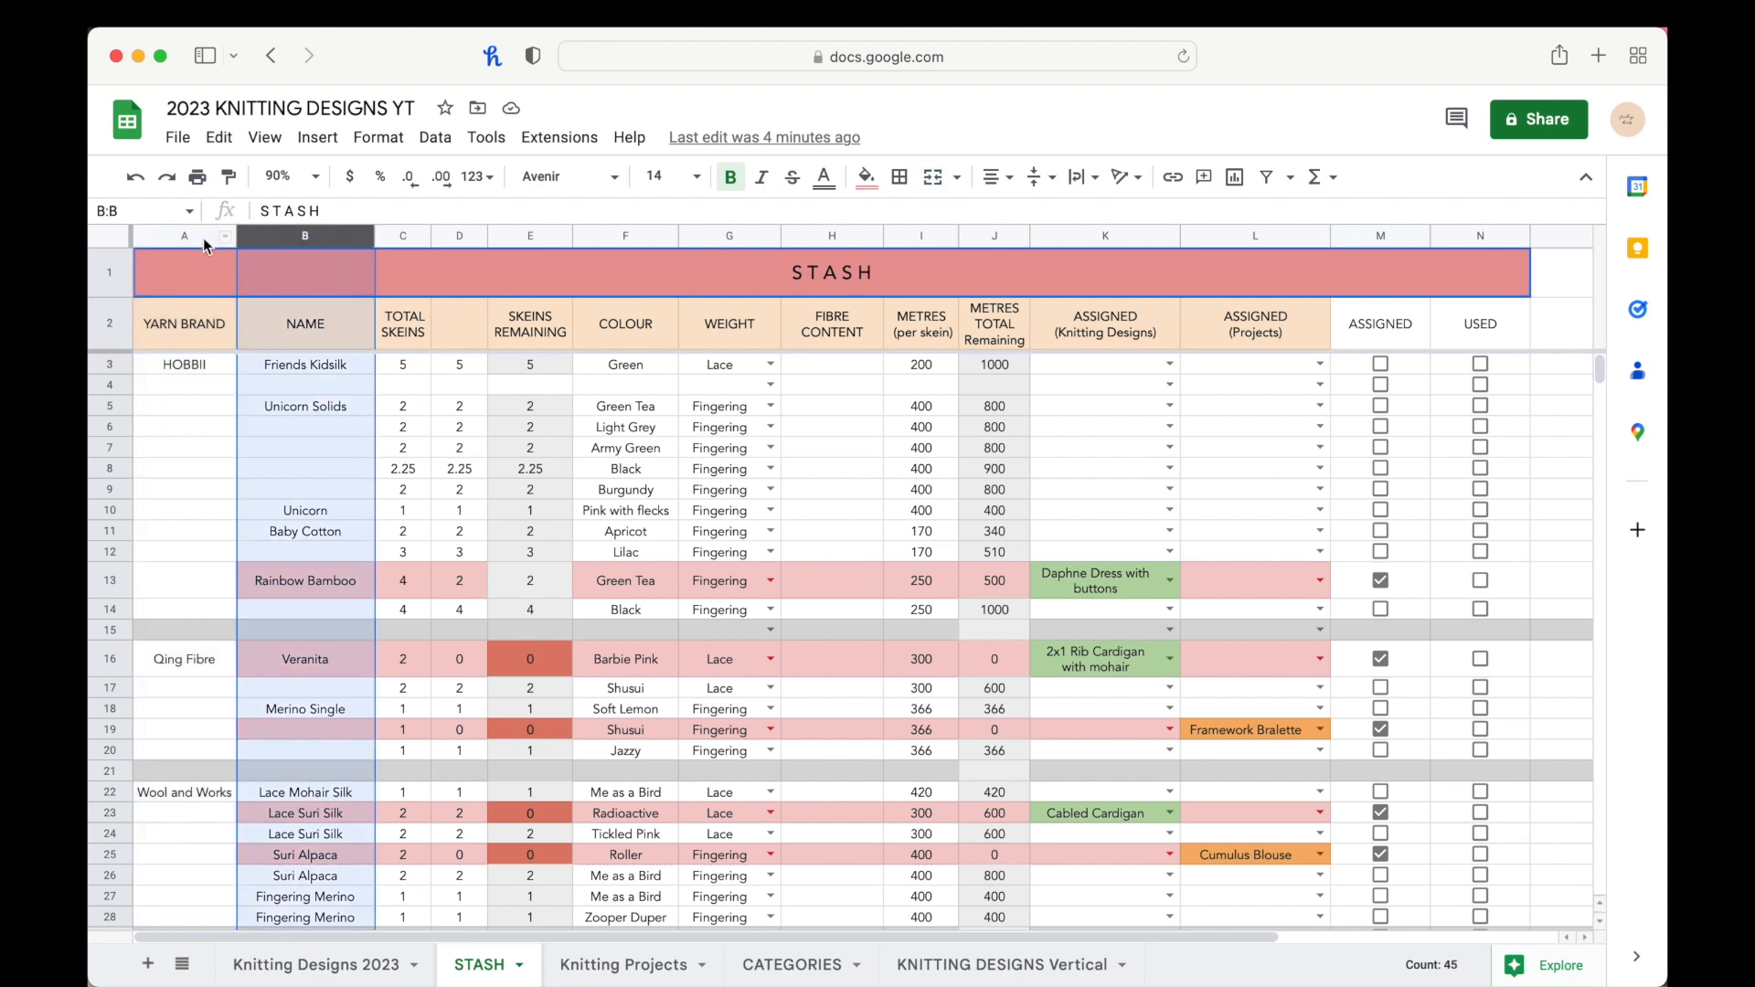
# Step: Go through the yarn names listed under the HOBBII brand, from Friends Kidsilk to Rainbow Bamboo
pyautogui.click(194, 366)
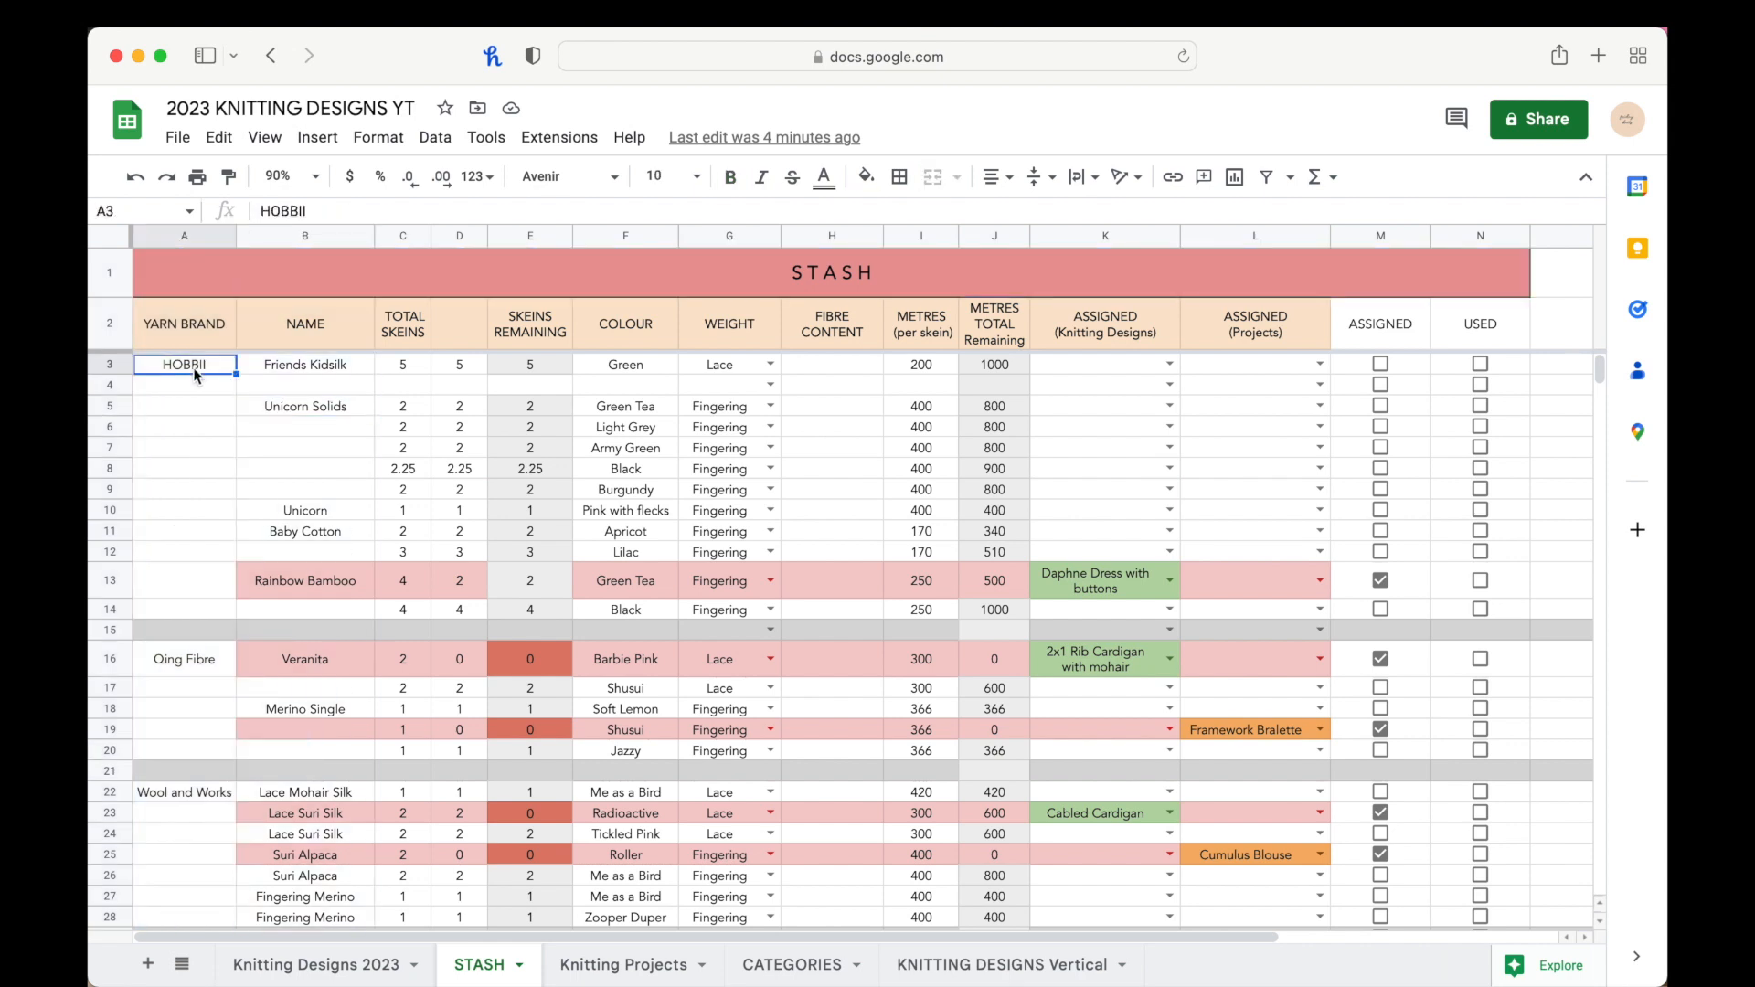
pyautogui.click(344, 370)
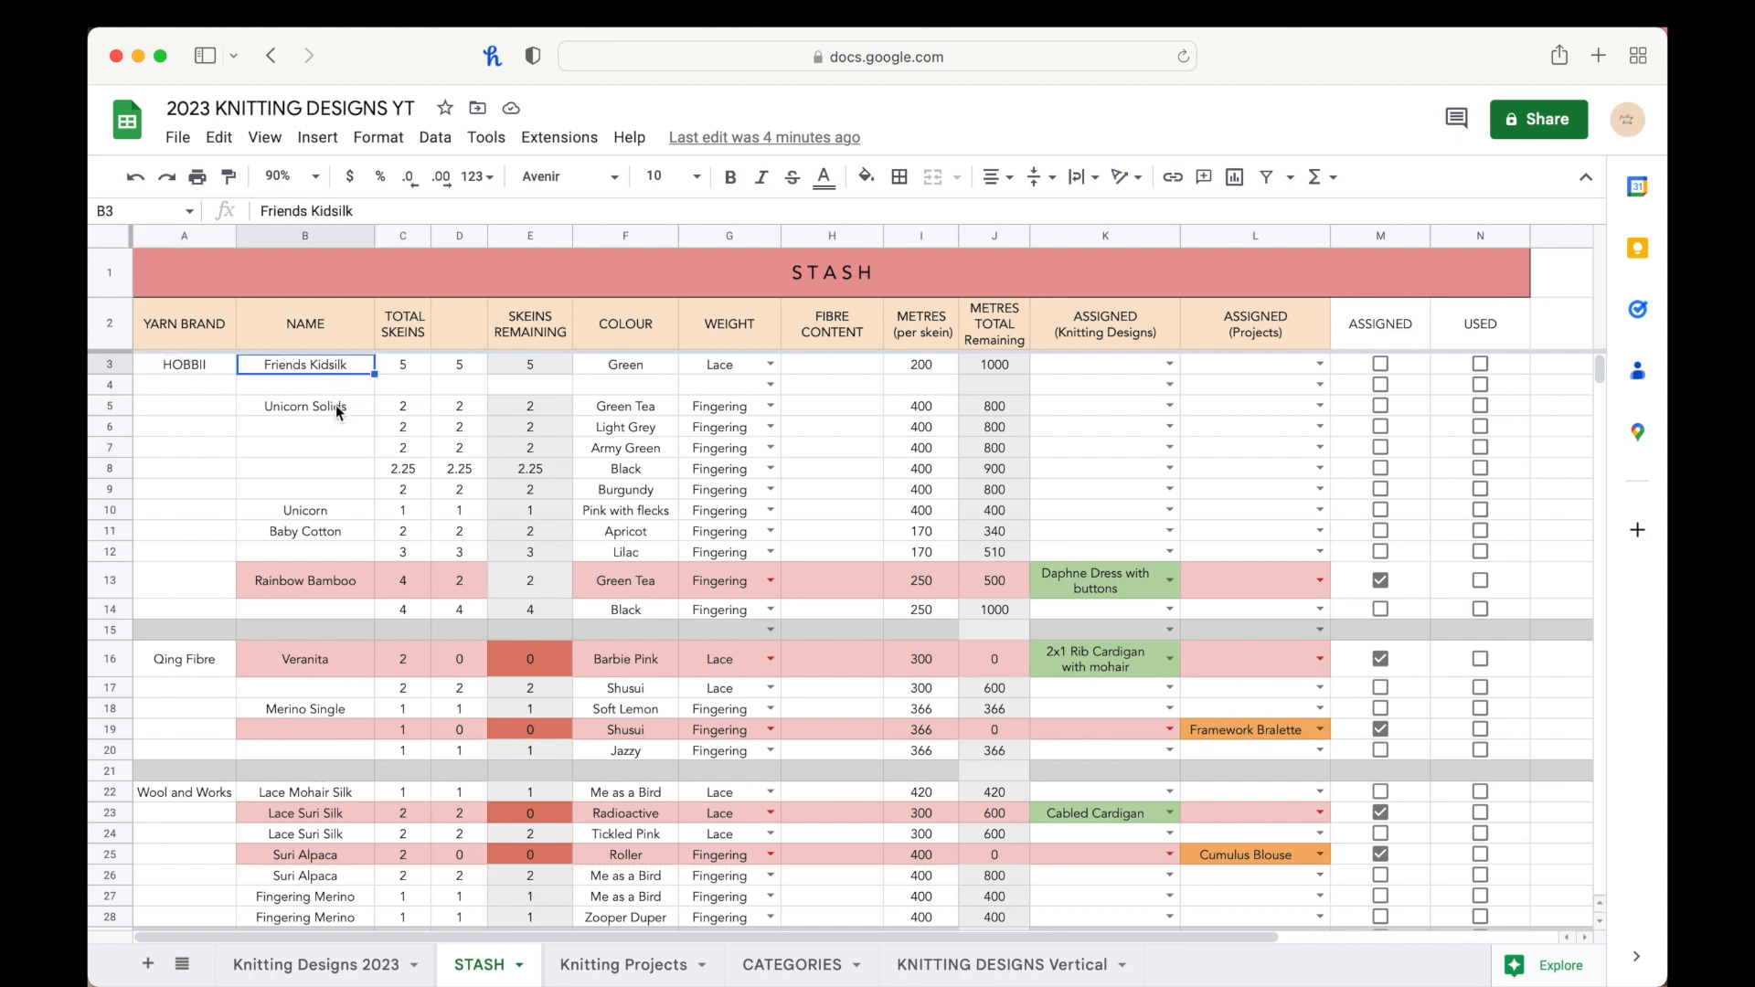
pyautogui.click(340, 409)
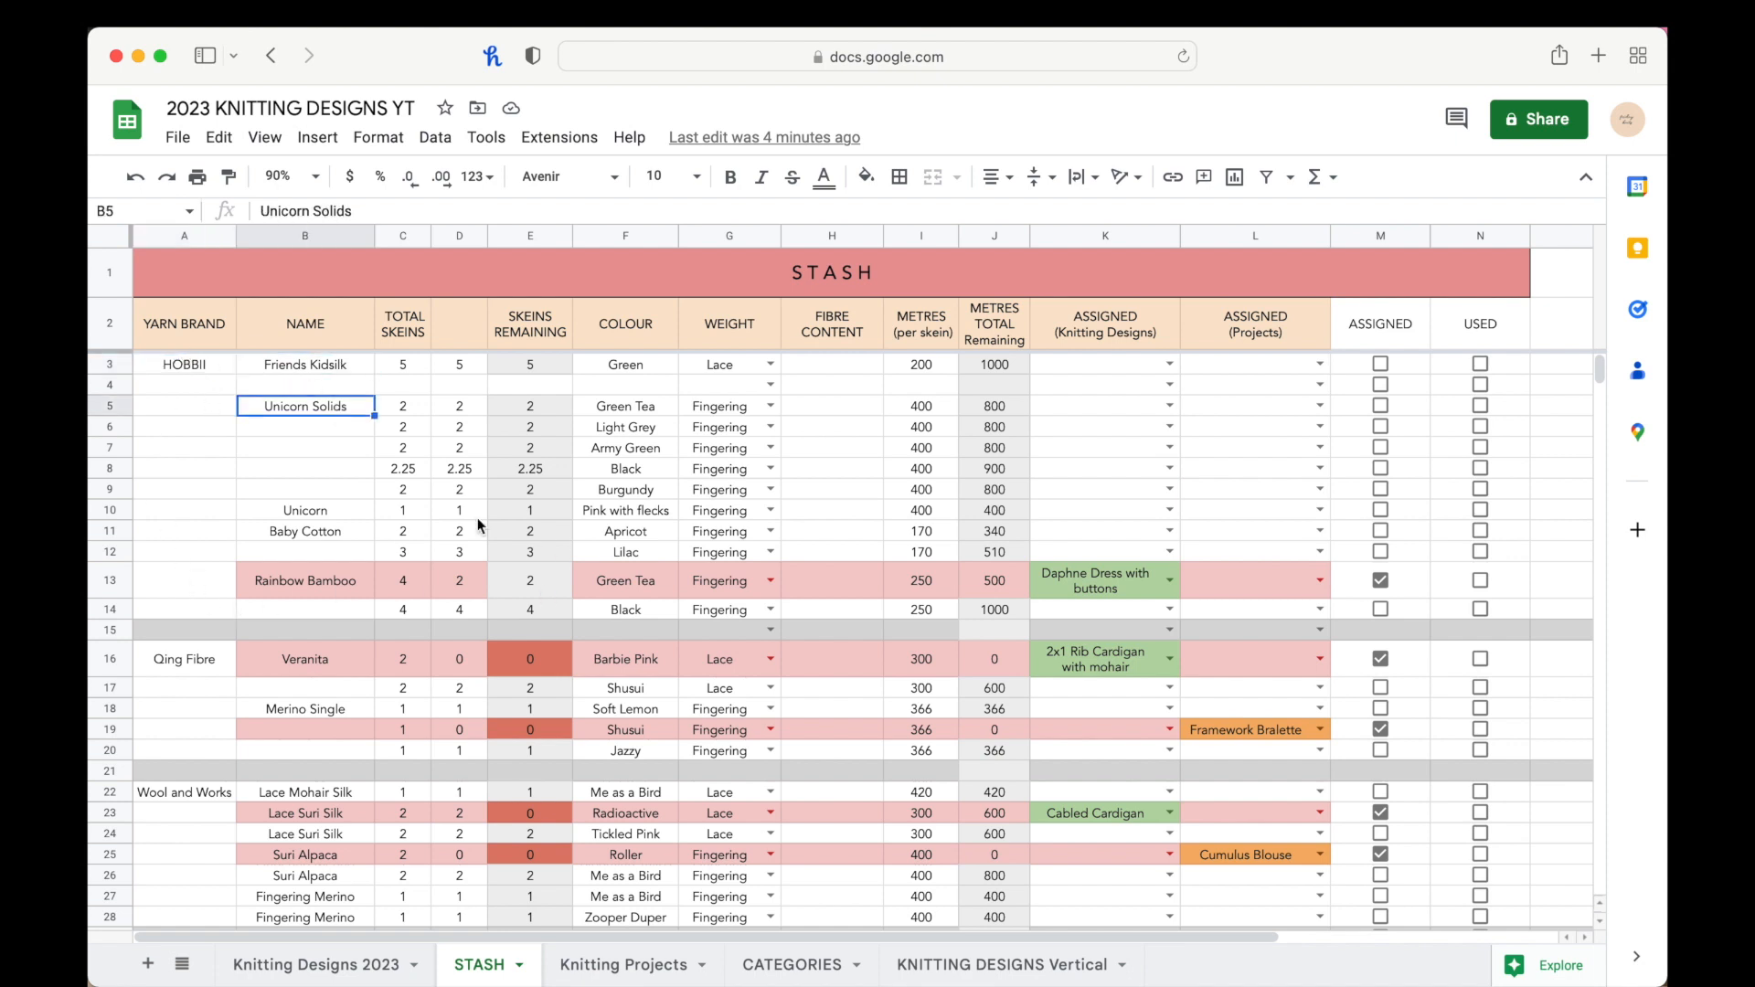
pyautogui.click(184, 364)
pyautogui.click(329, 366)
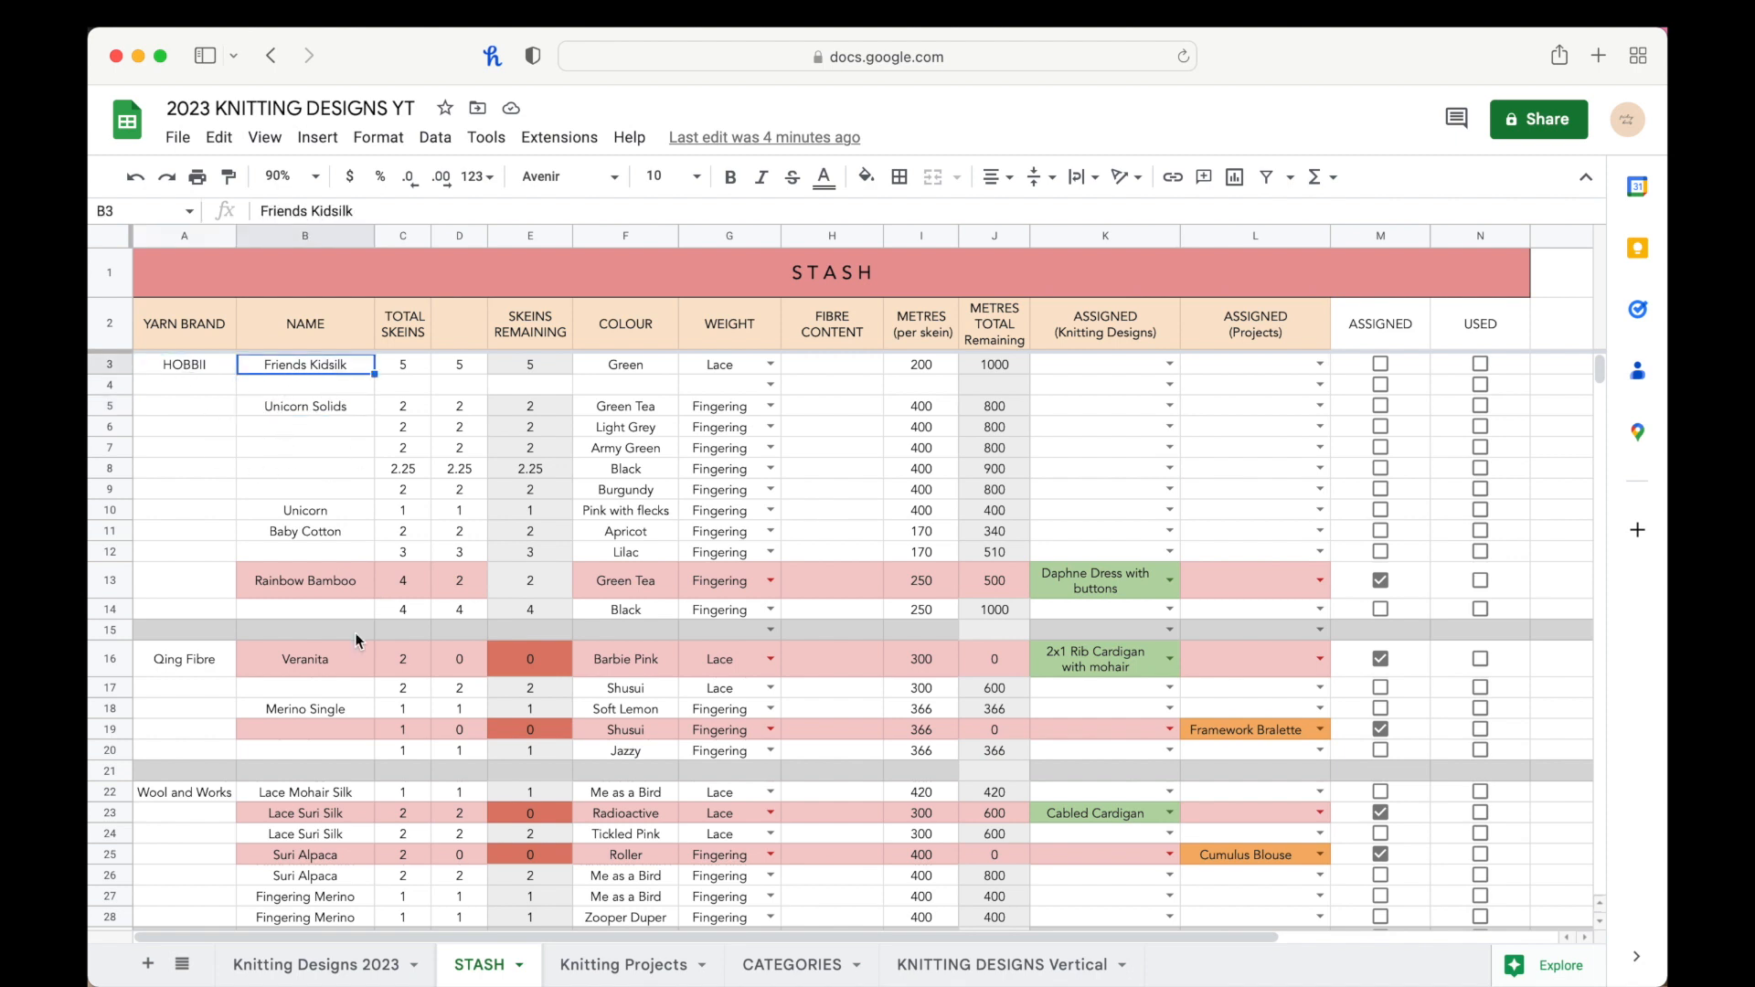
pyautogui.click(351, 402)
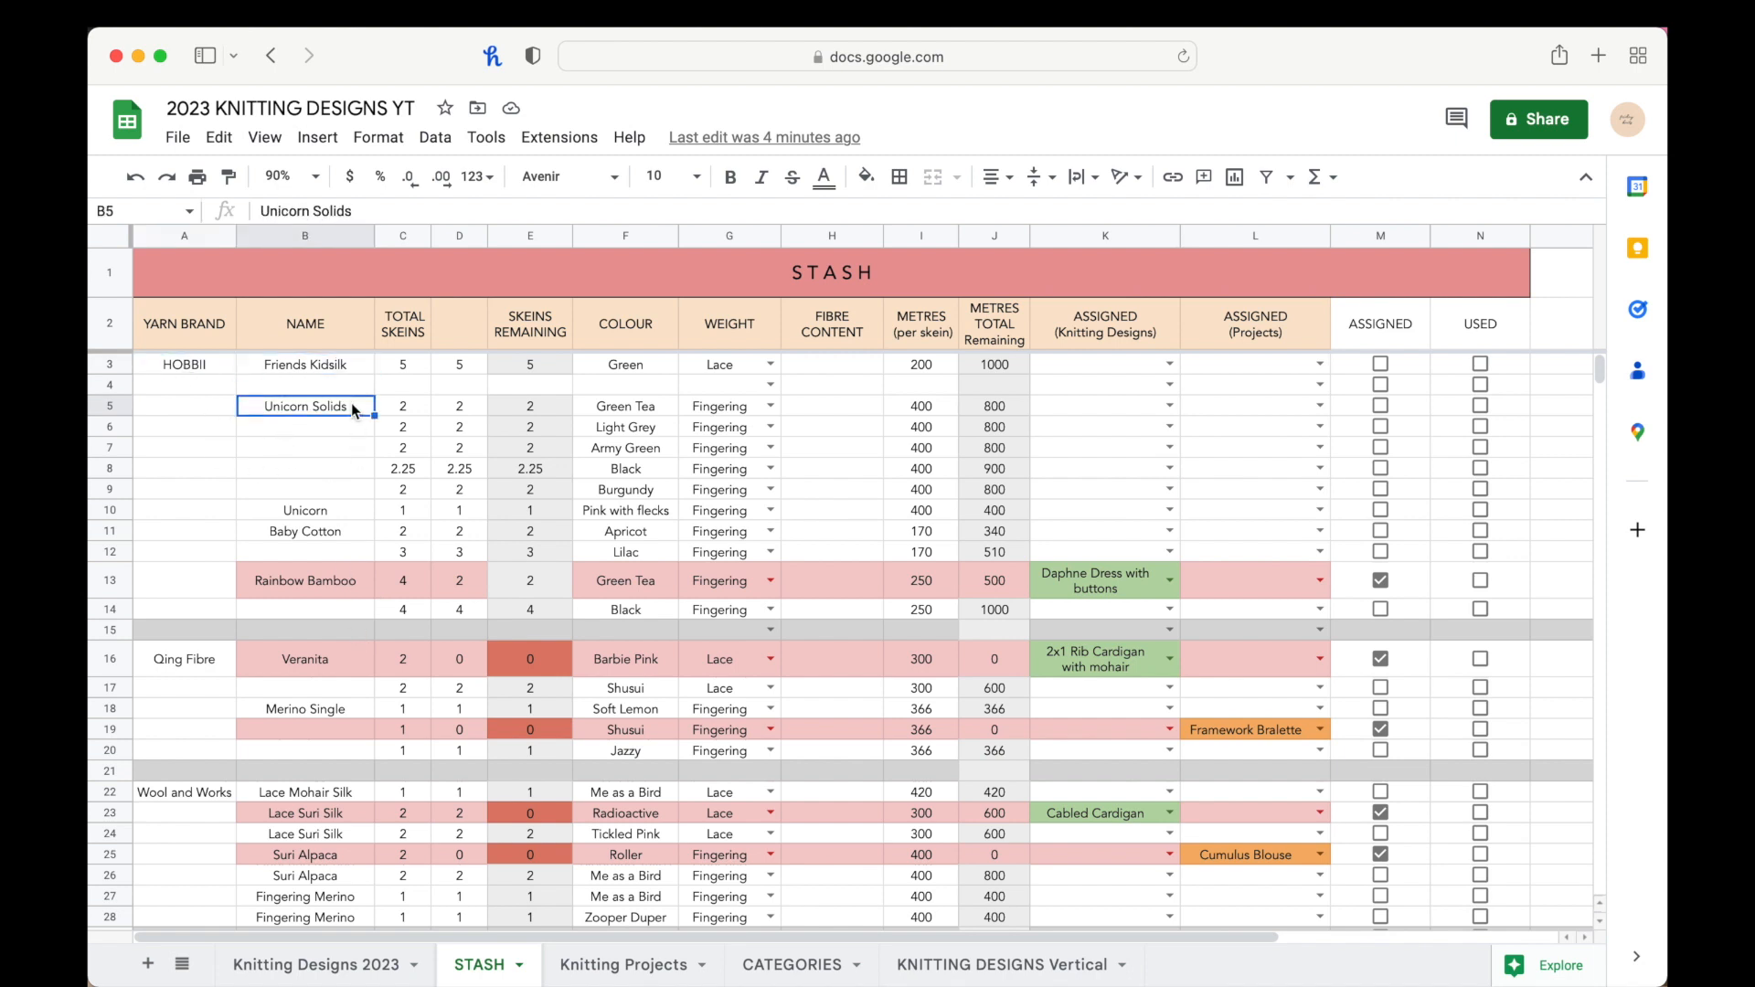
pyautogui.click(338, 509)
pyautogui.click(337, 536)
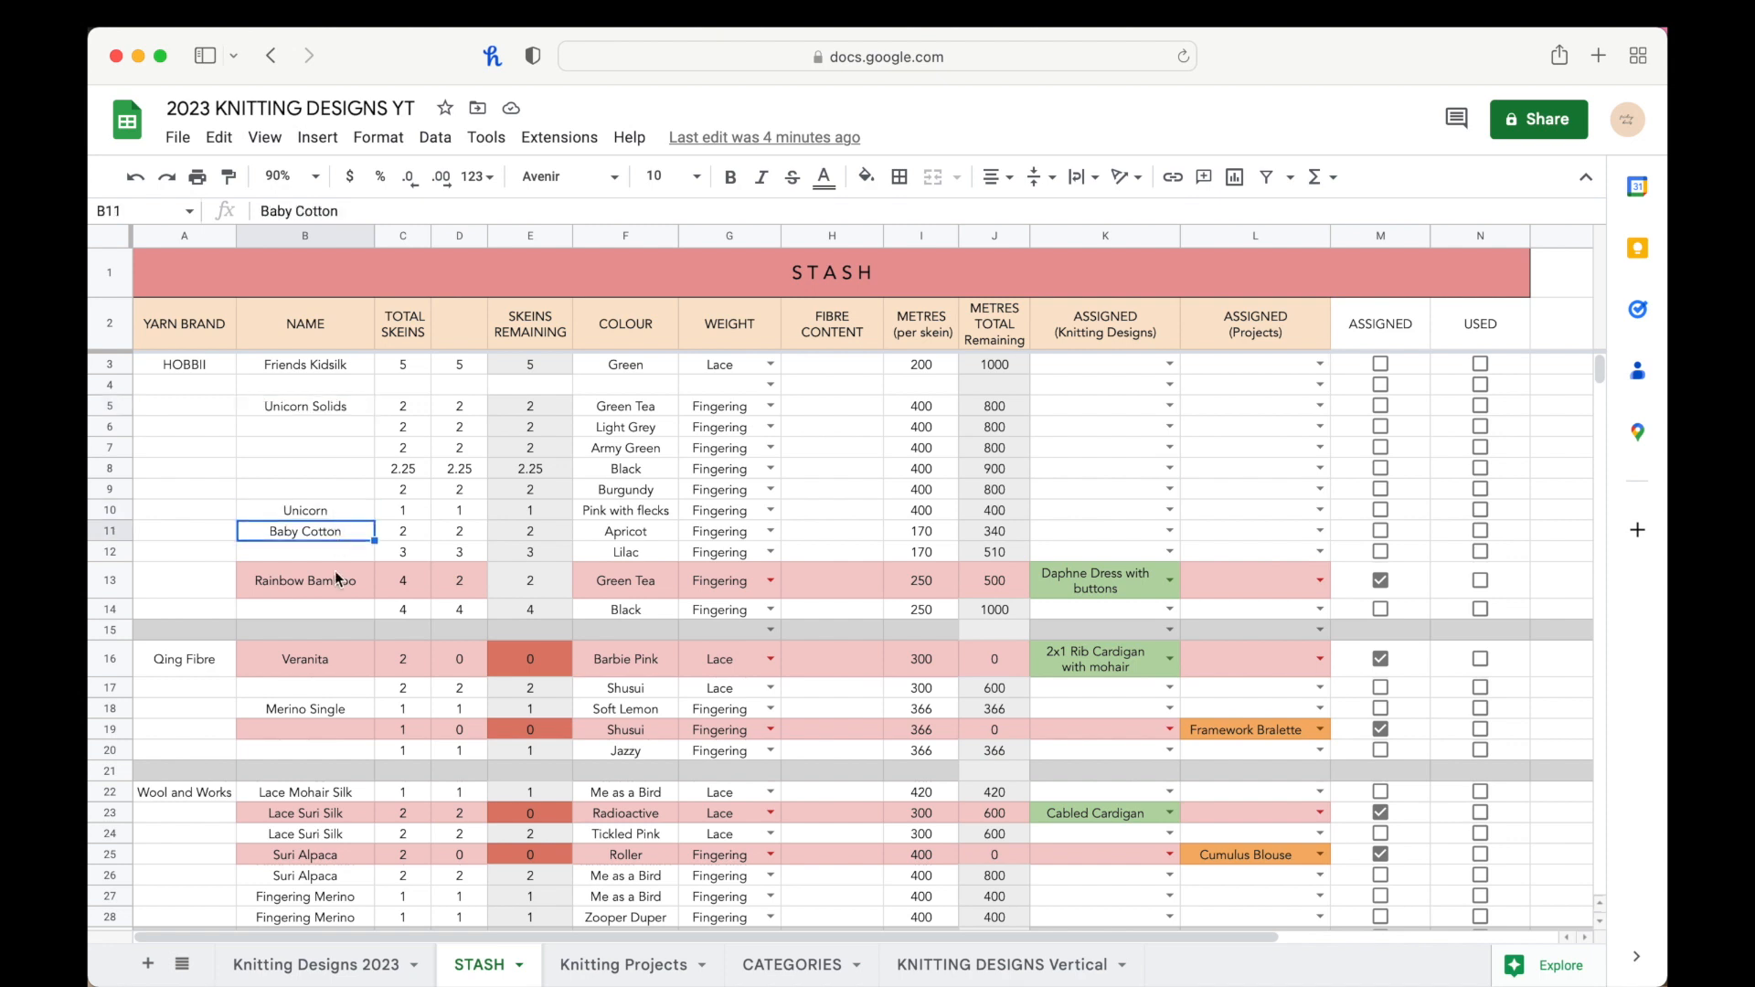
pyautogui.click(335, 578)
pyautogui.click(333, 408)
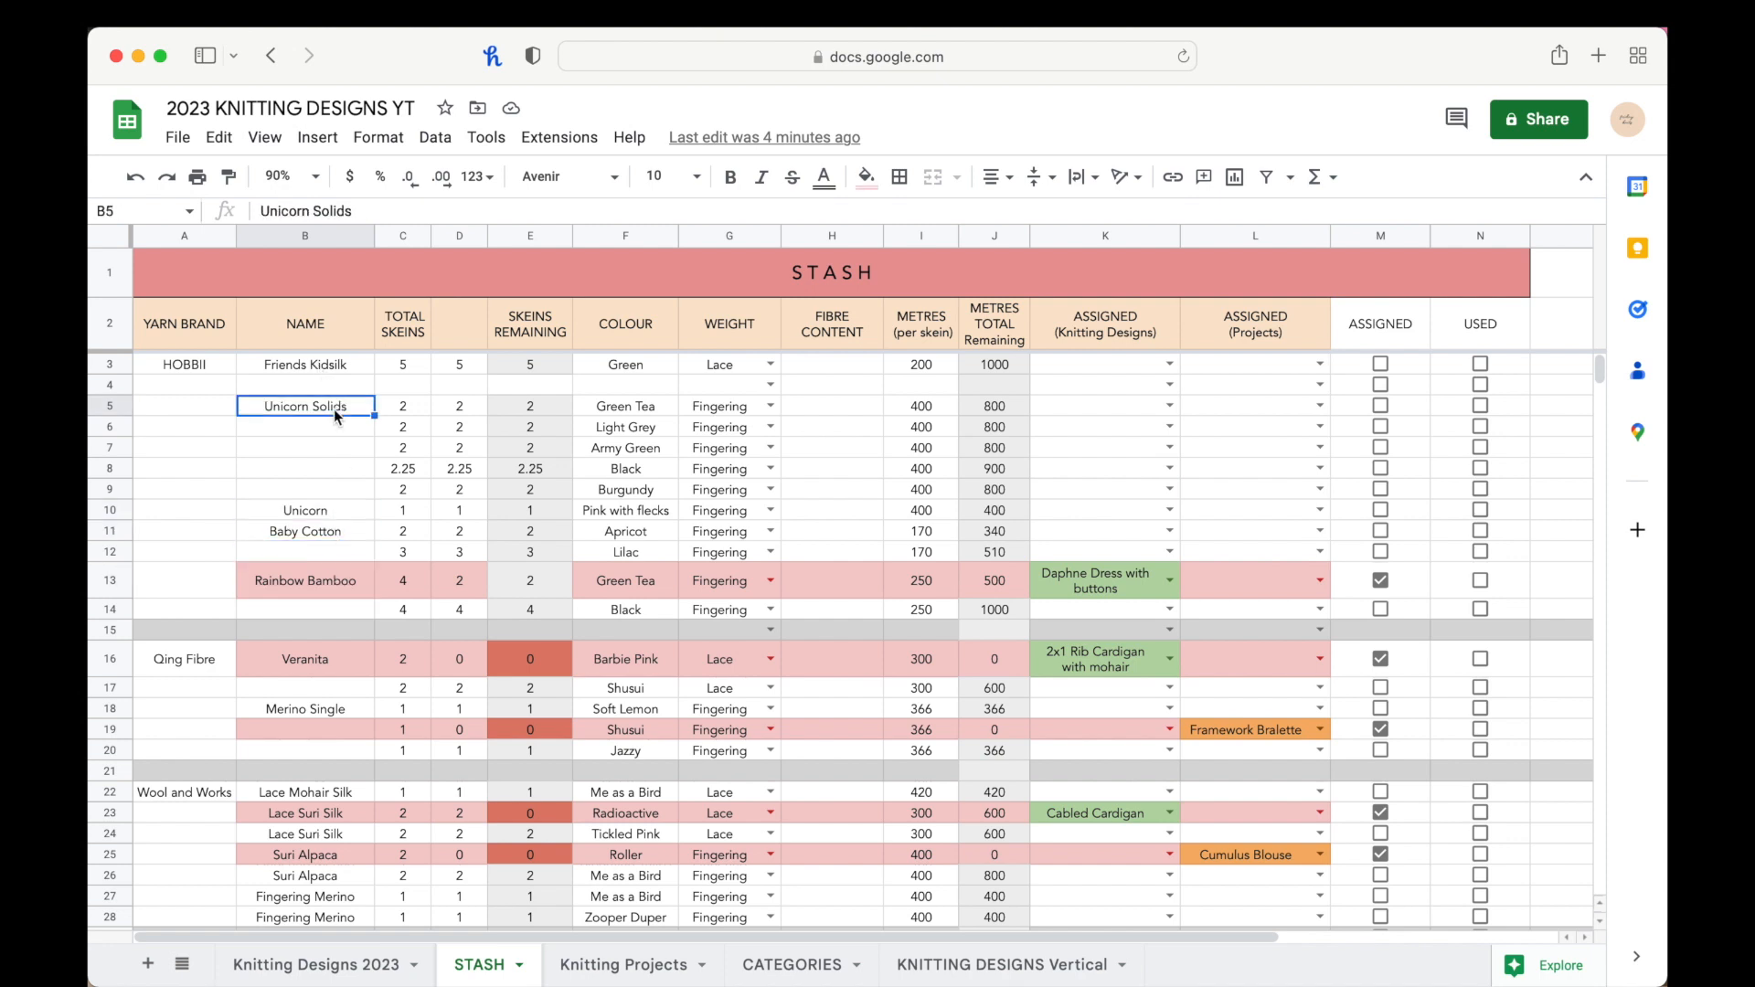
# Step: Check the skeins and colour of the Unicorn Solids Green Tea yarn and choose Fingering as its weight
pyautogui.click(409, 406)
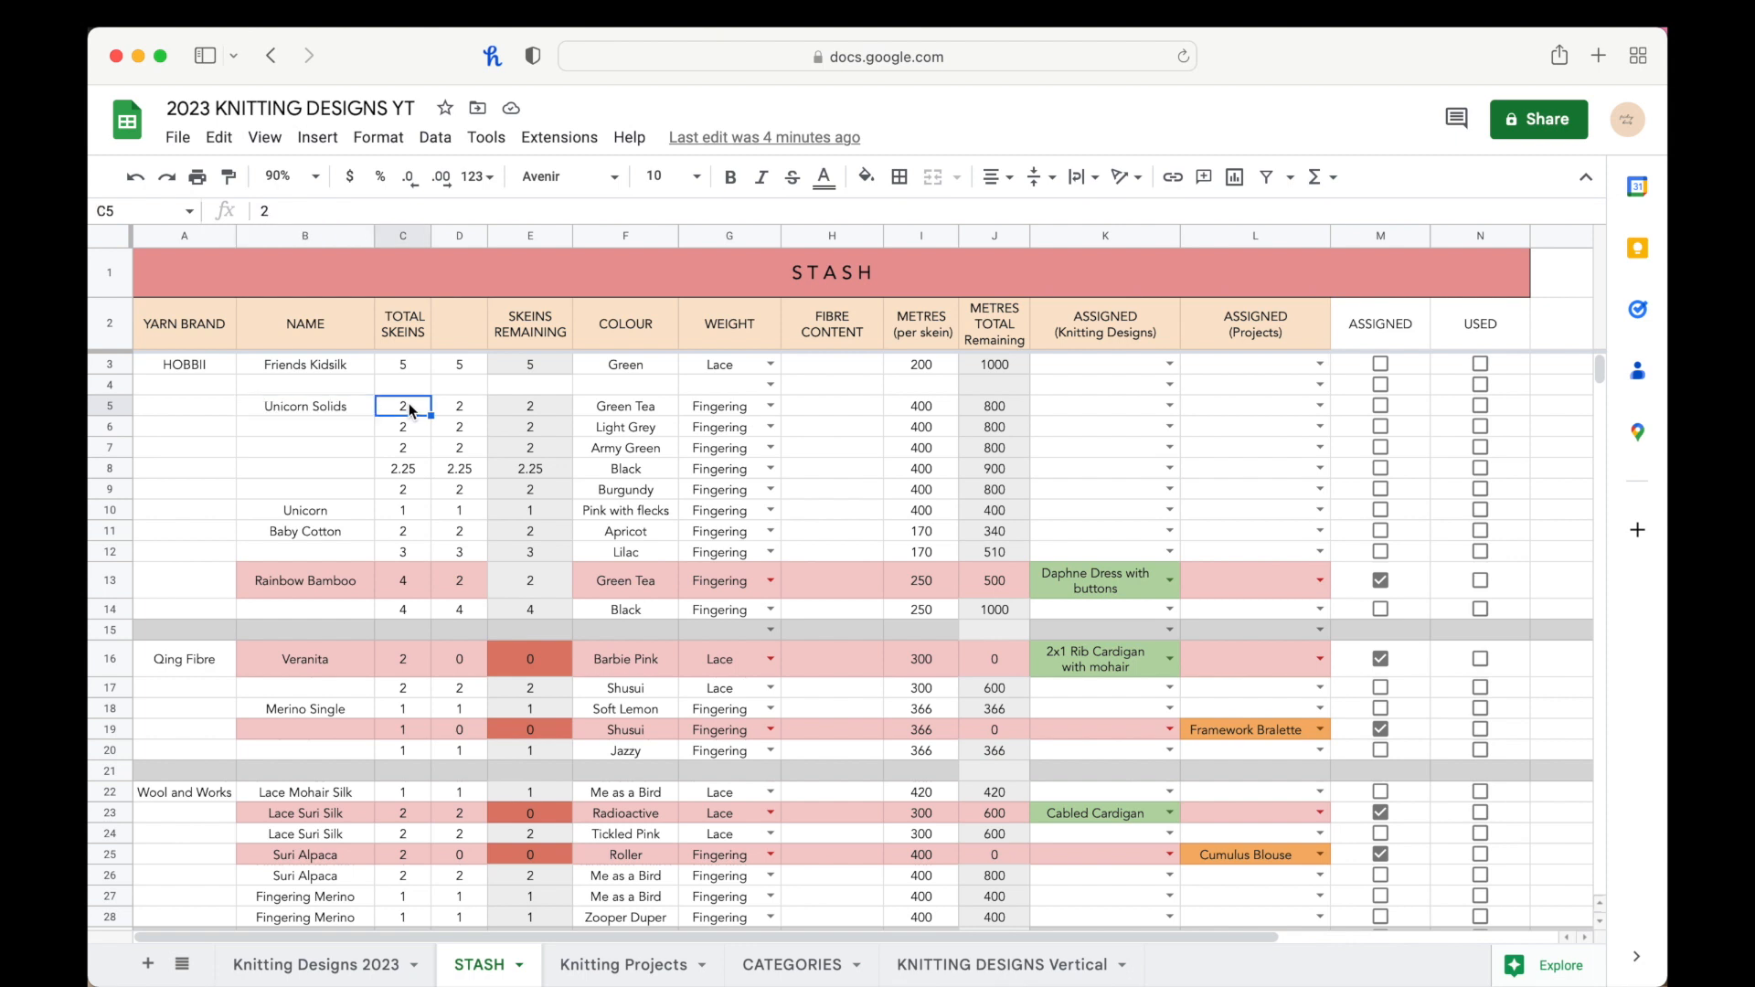
pyautogui.click(646, 413)
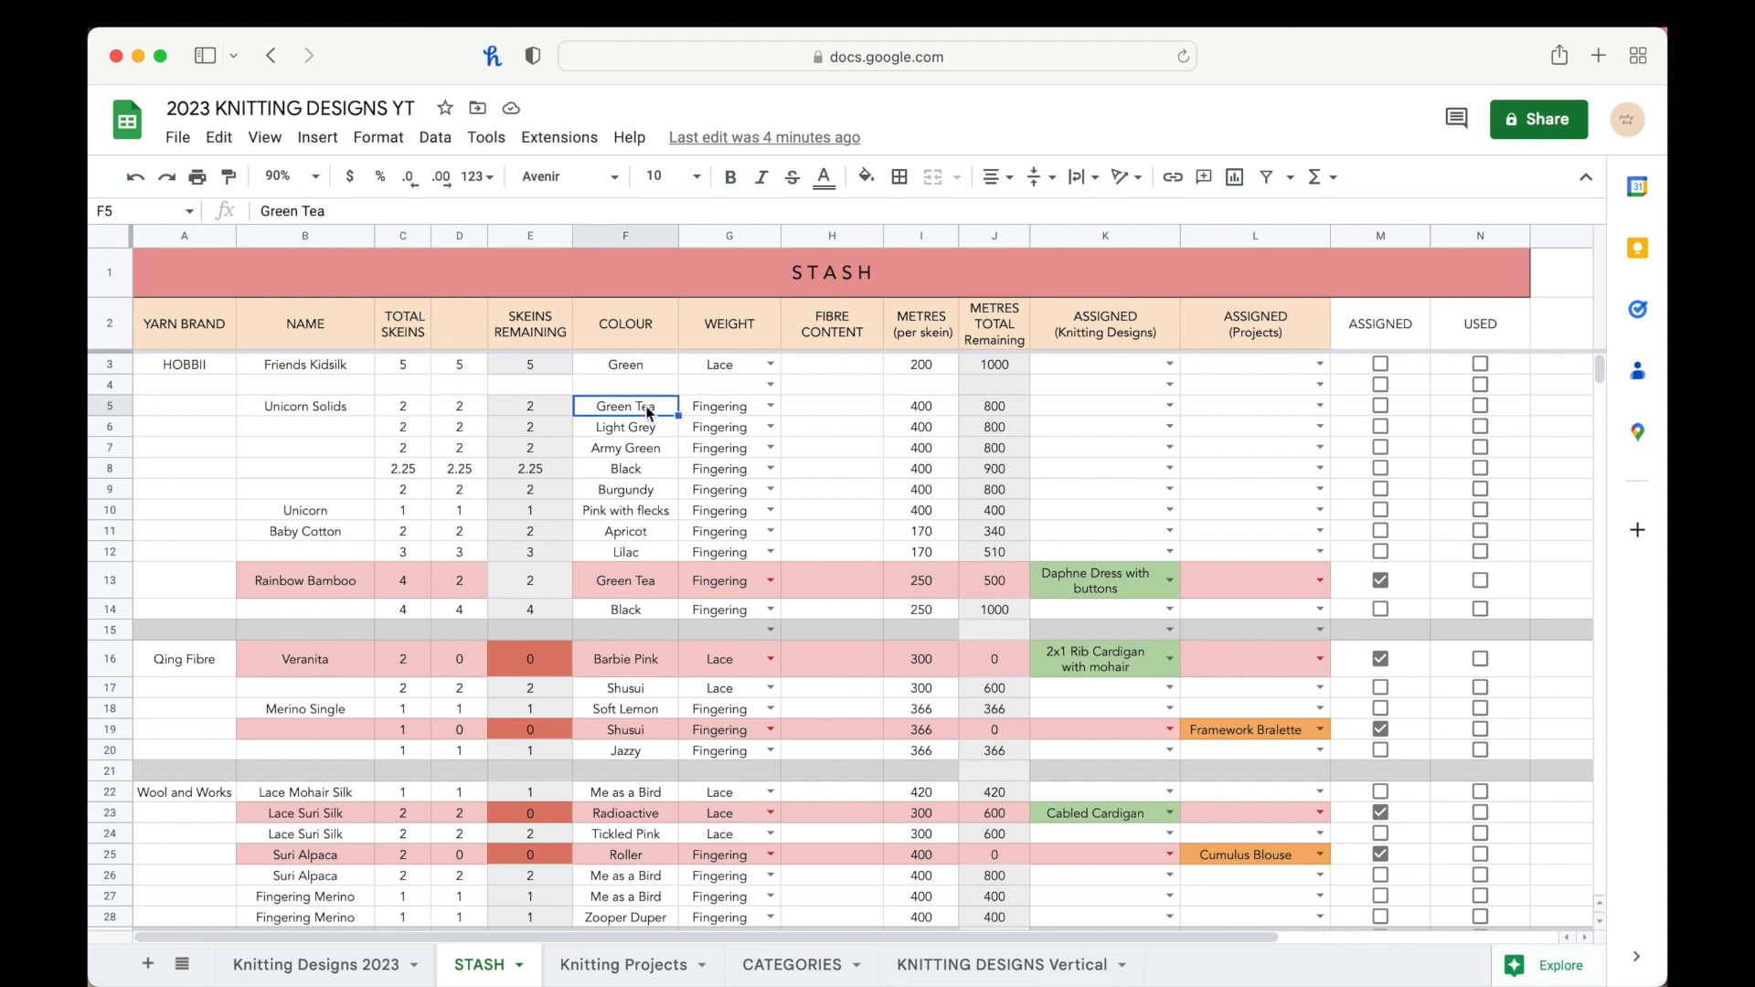
pyautogui.click(730, 411)
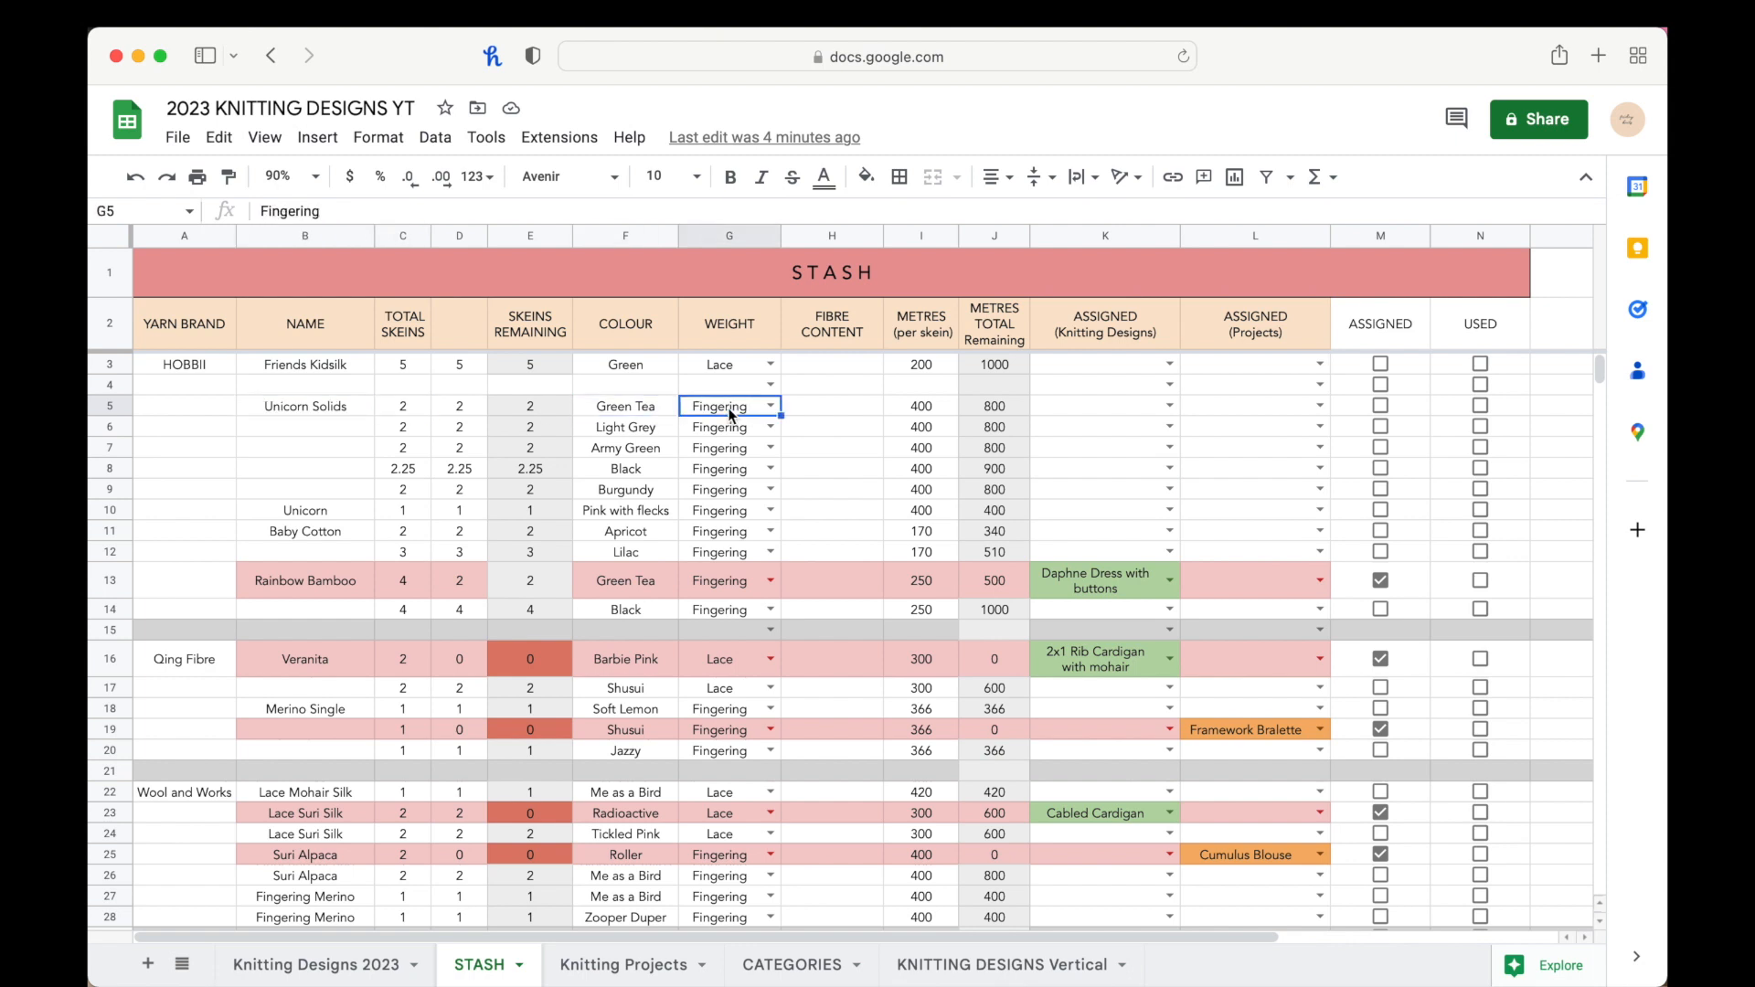
pyautogui.click(767, 409)
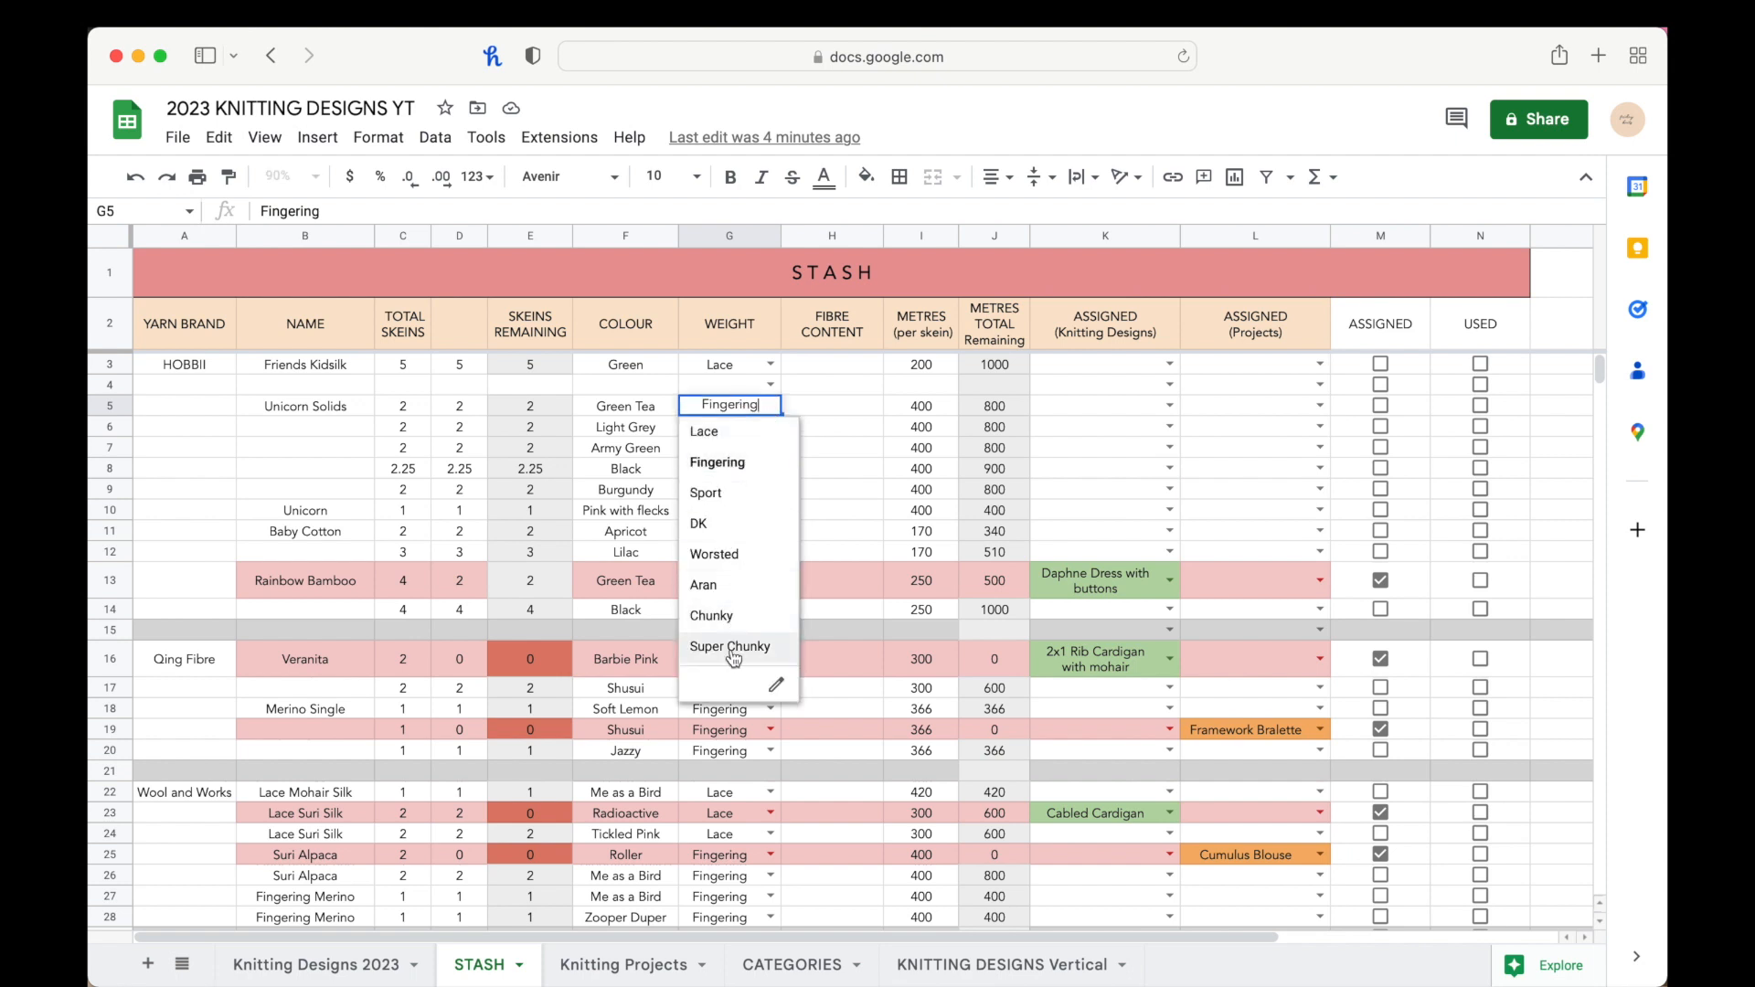
pyautogui.click(731, 464)
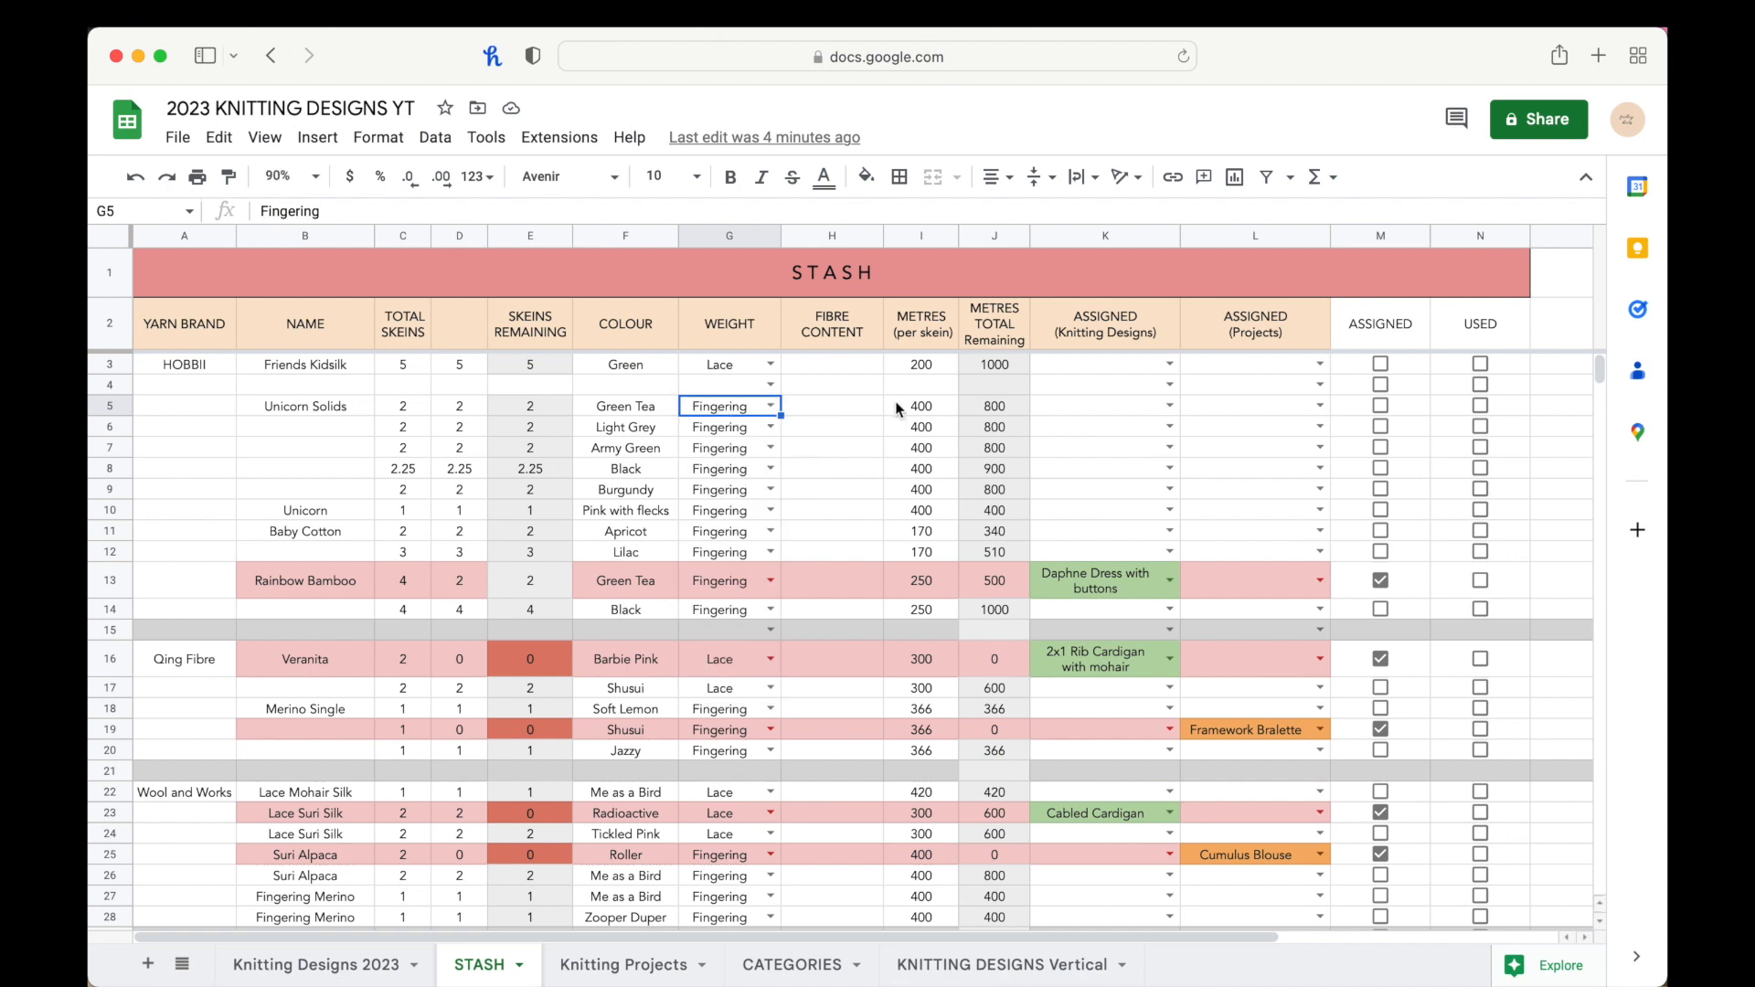
# Step: Enter "Superwash Merino" as the fibre content of the Unicorn Solids Green Tea yarn in row 5
pyautogui.click(851, 406)
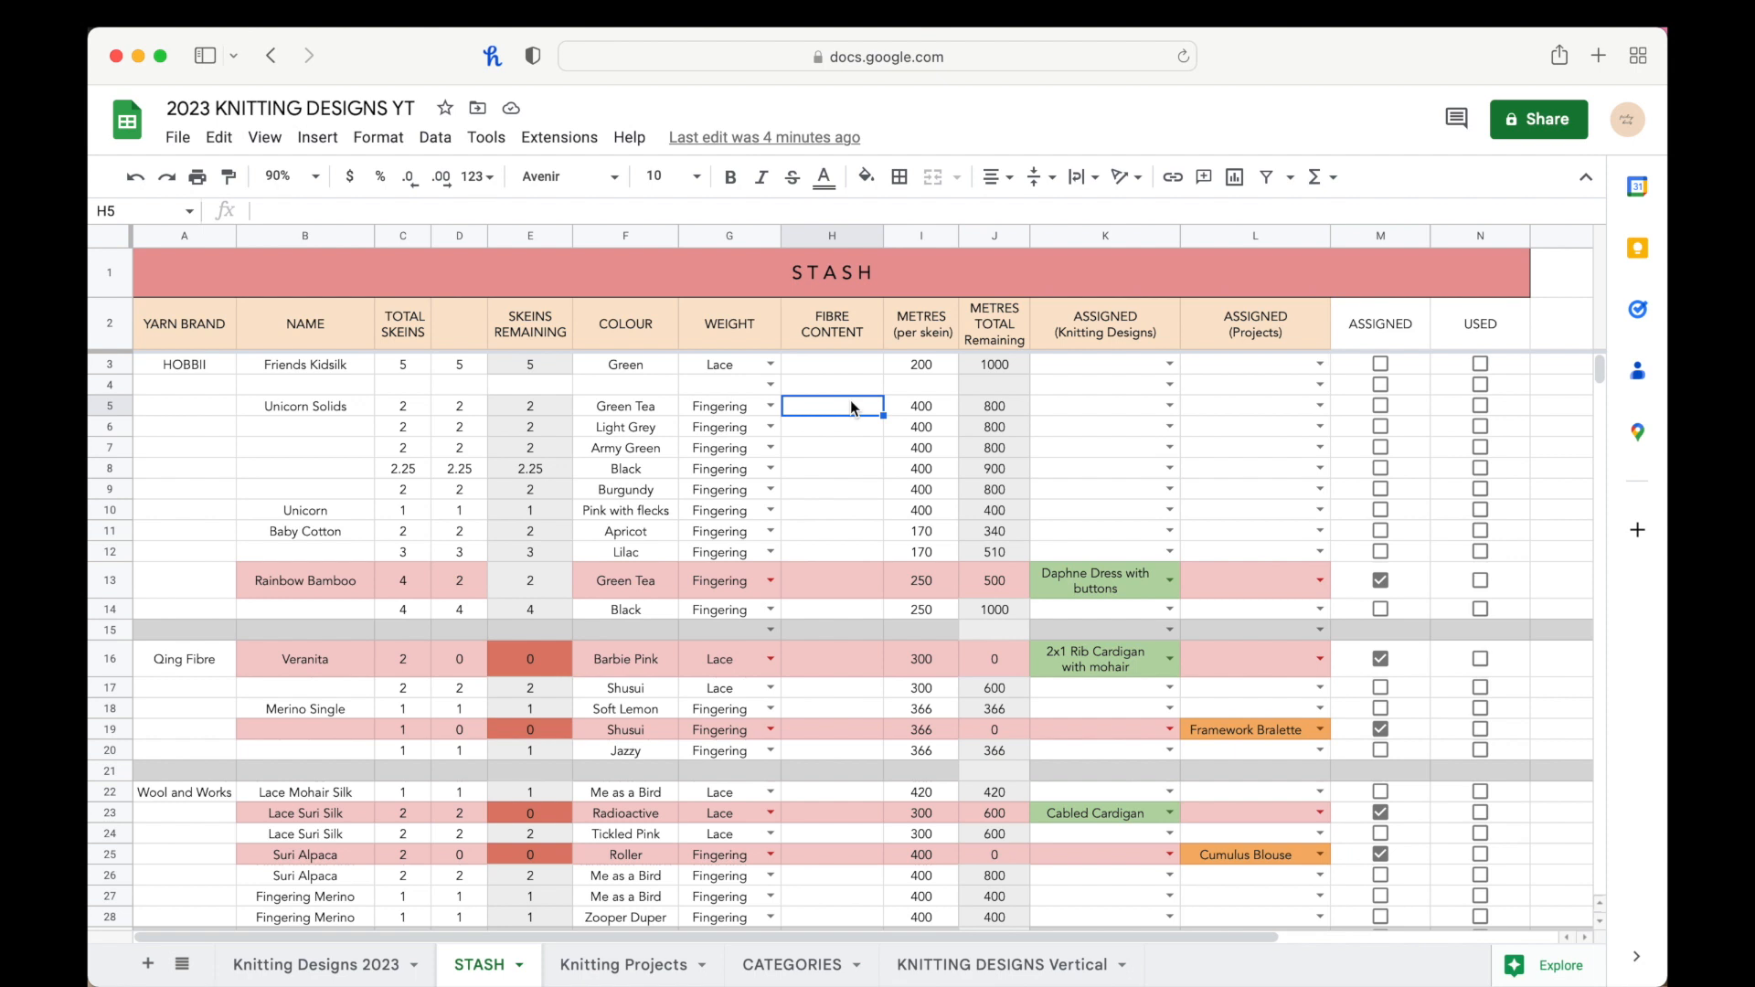
pyautogui.write('Superwa')
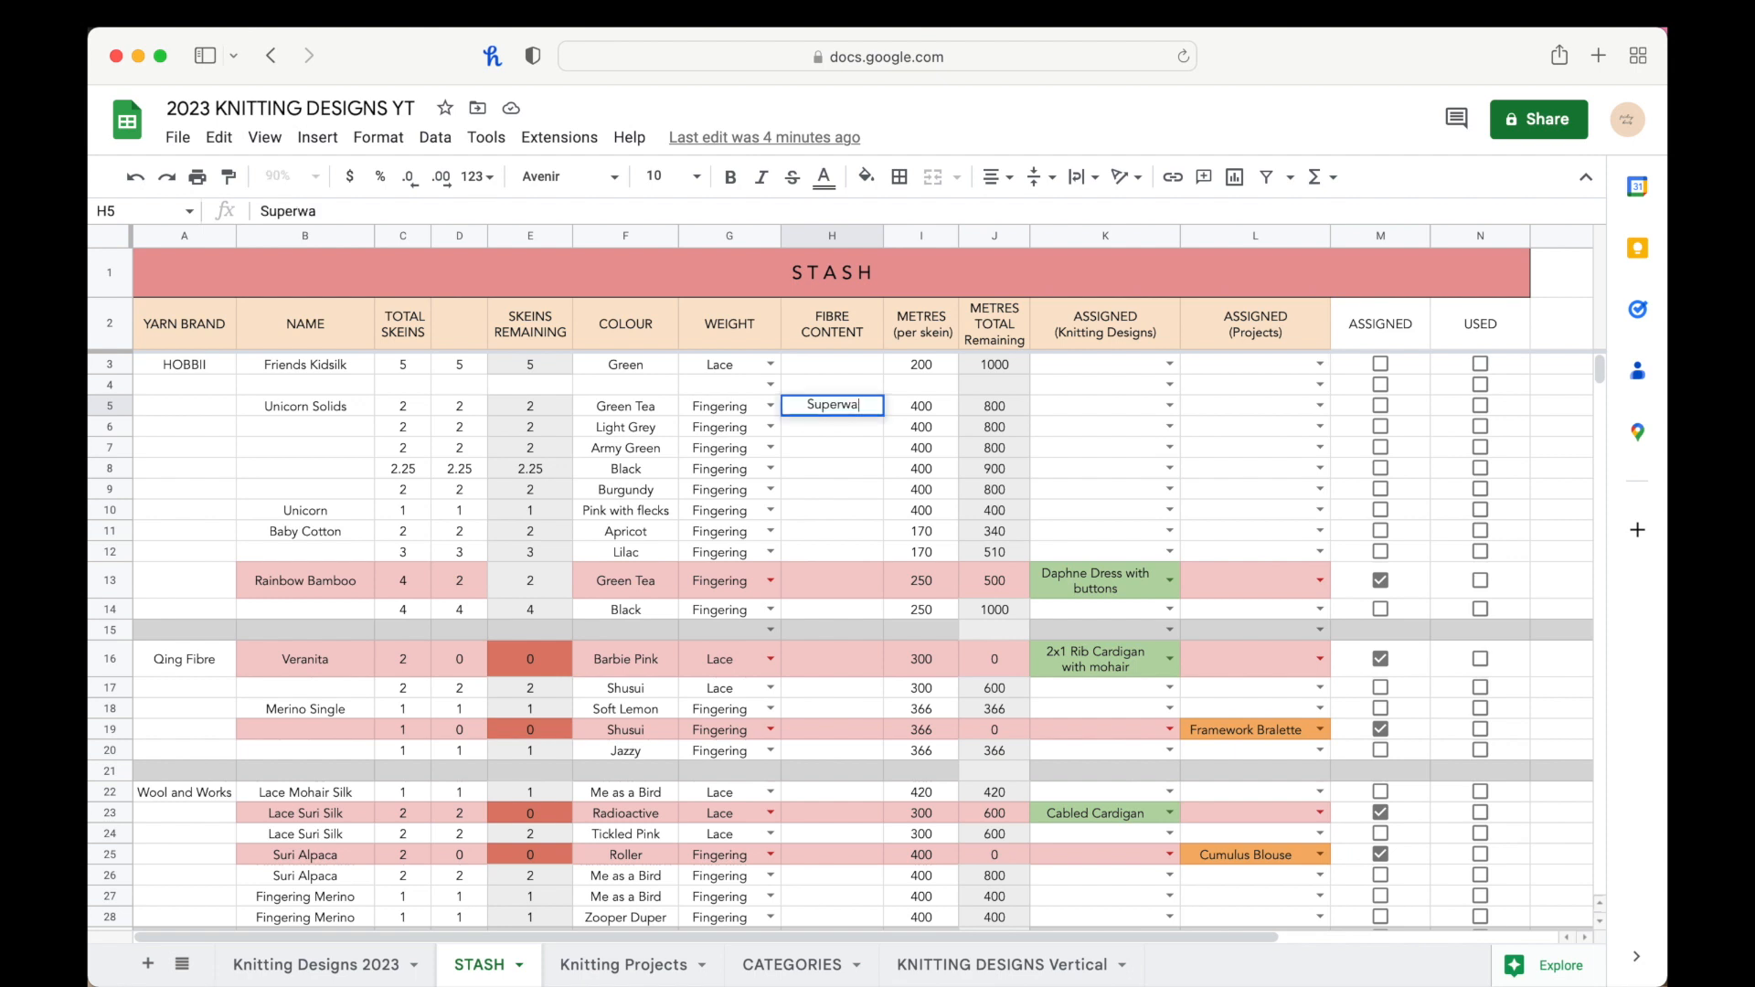
pyautogui.write('sh Merino')
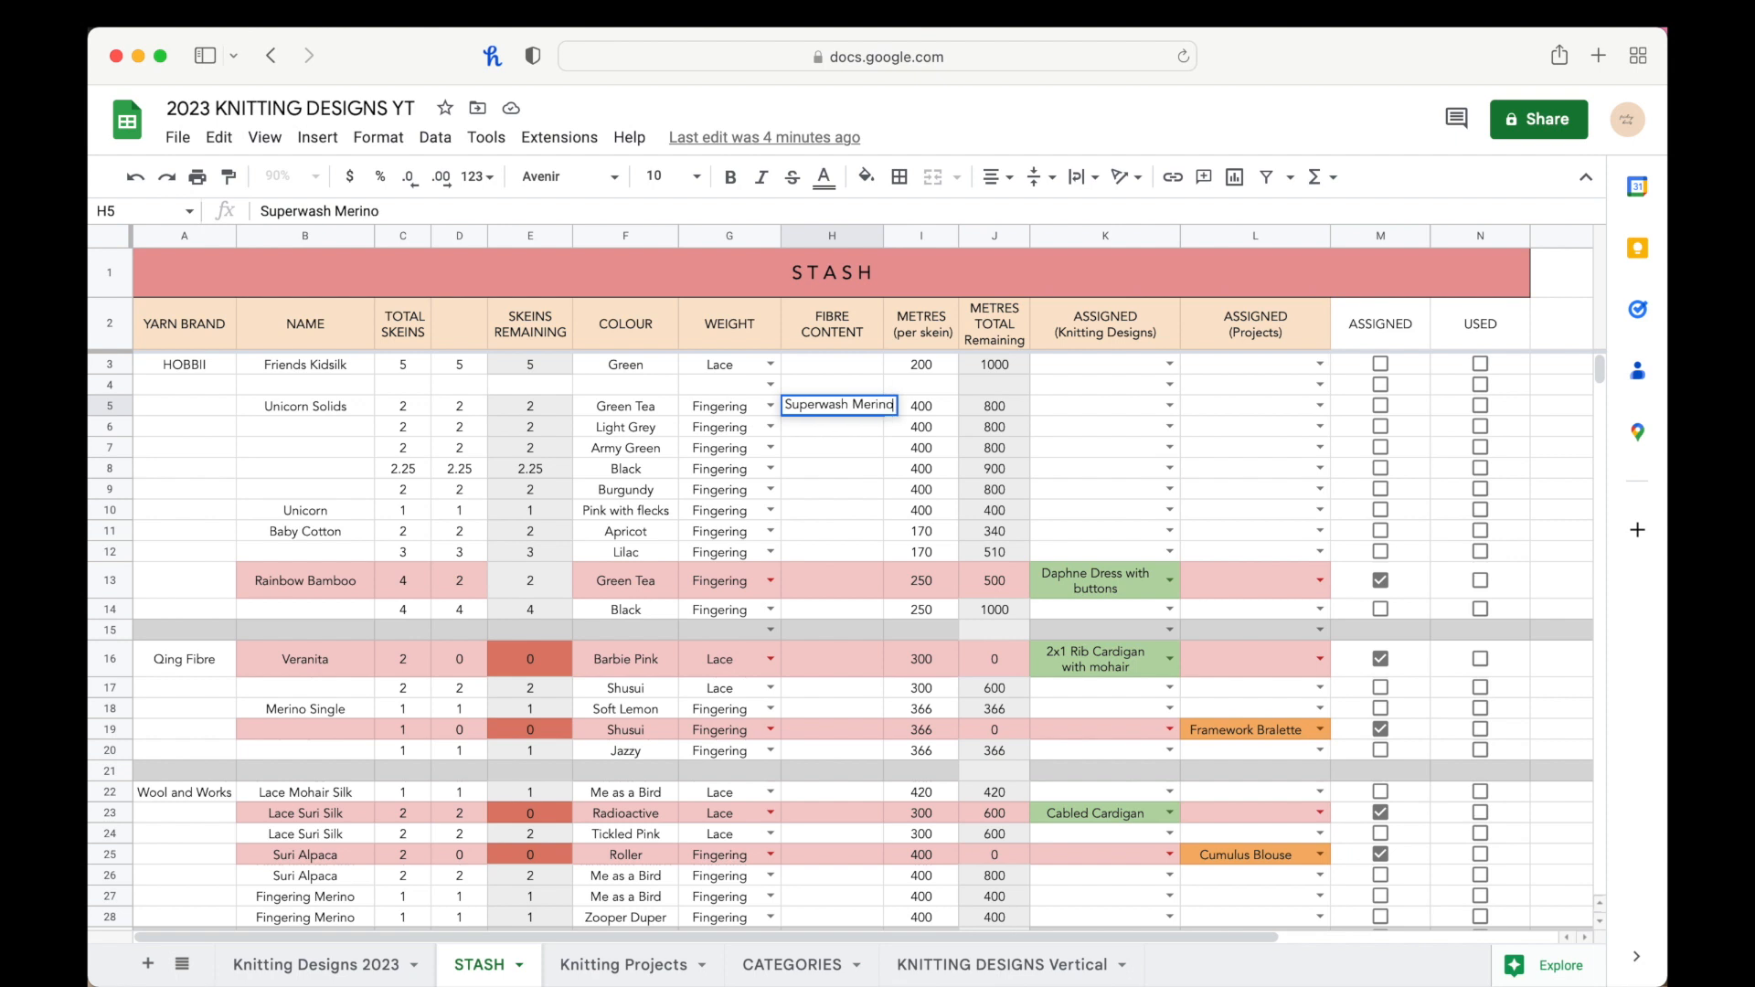
pyautogui.press('Return')
# Step: Examine how row 5's total remaining metres relate to its metres per skein and number of skeins
pyautogui.click(923, 422)
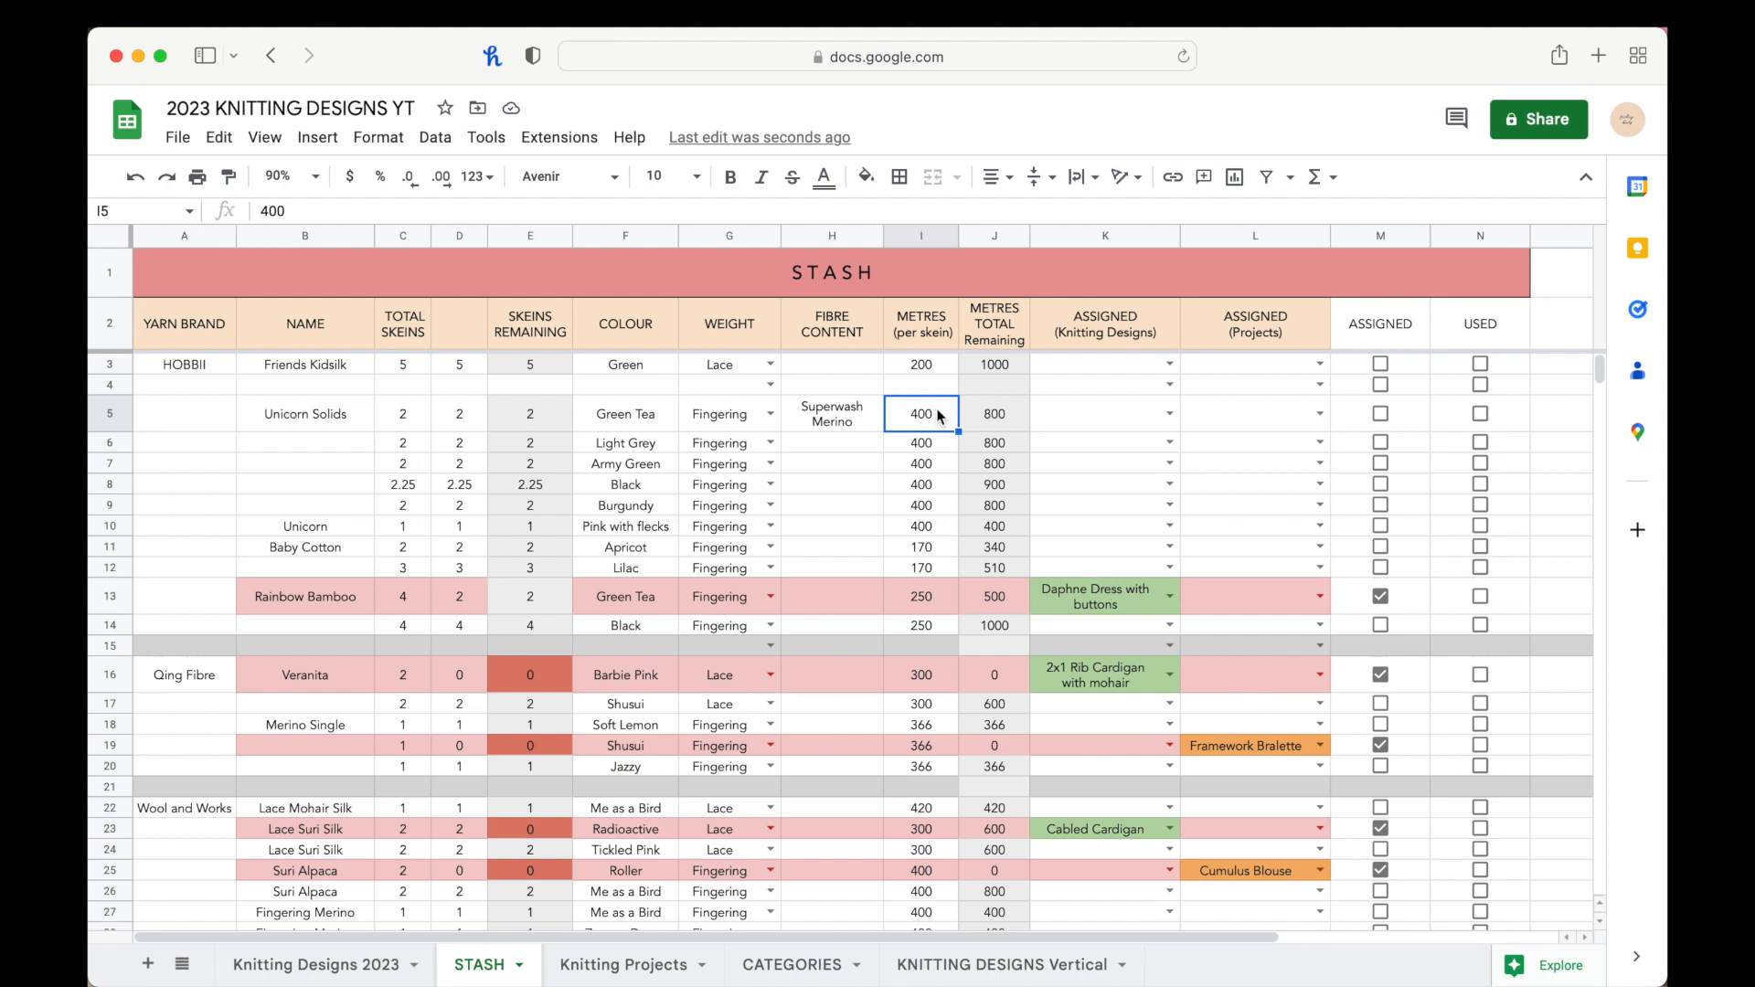
pyautogui.click(994, 417)
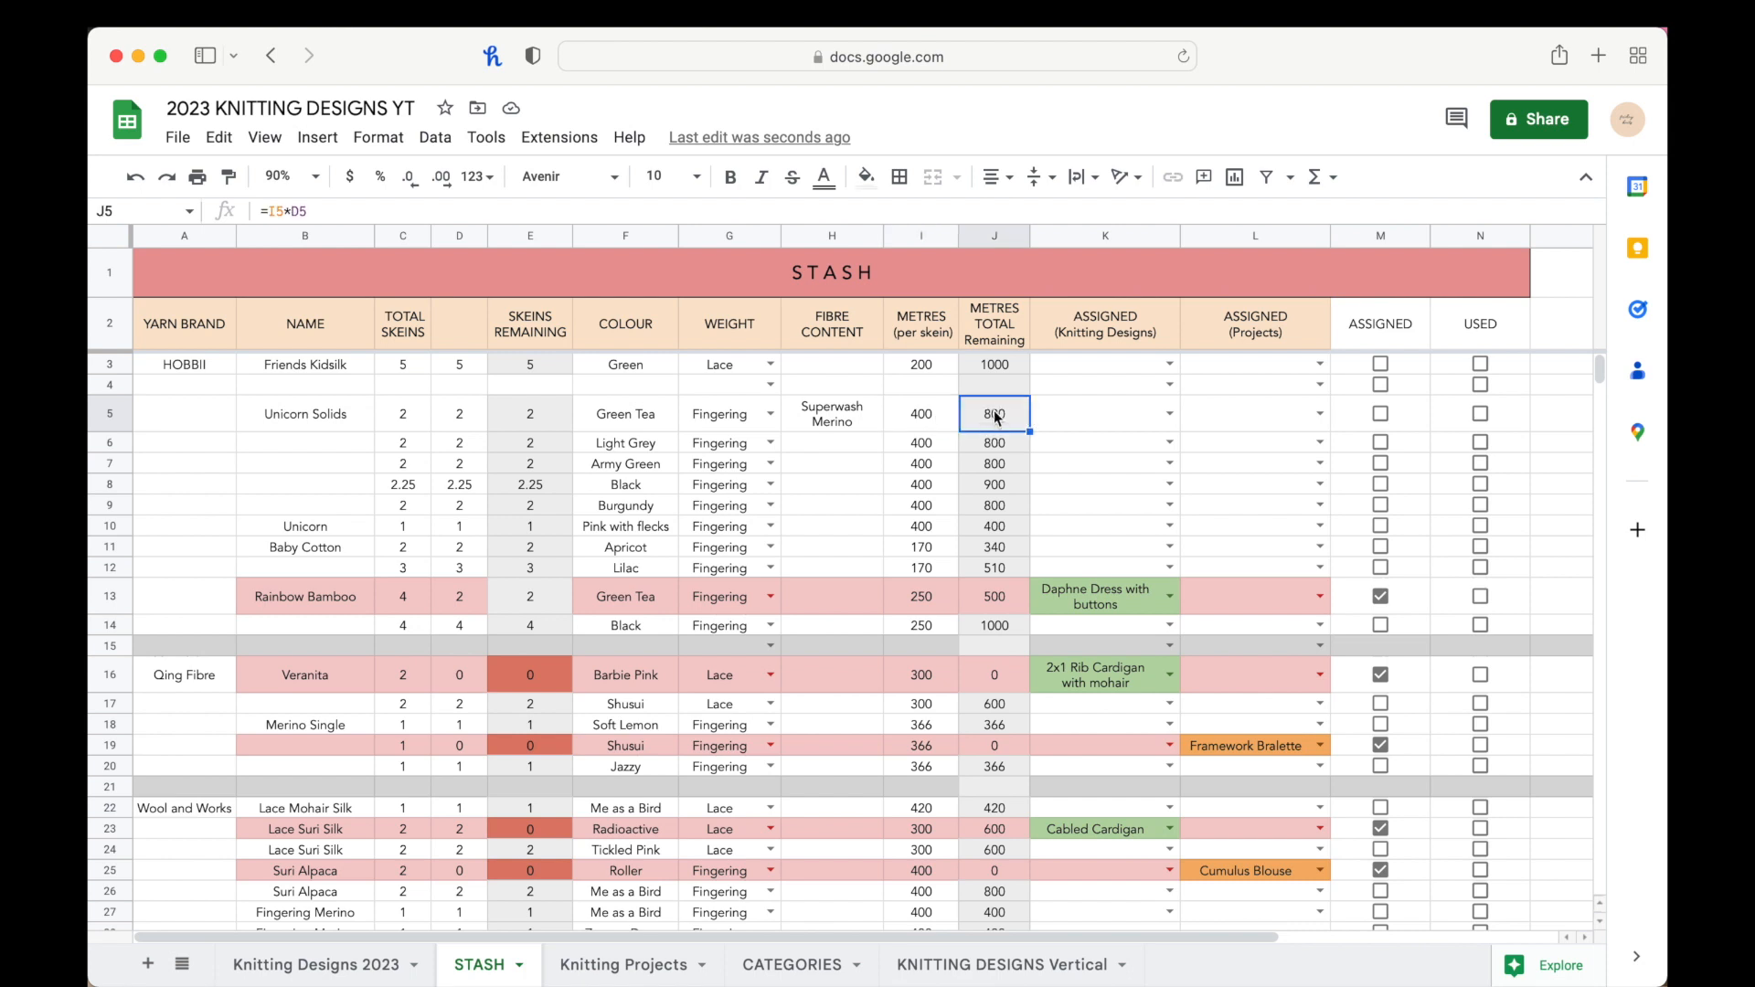
pyautogui.click(927, 416)
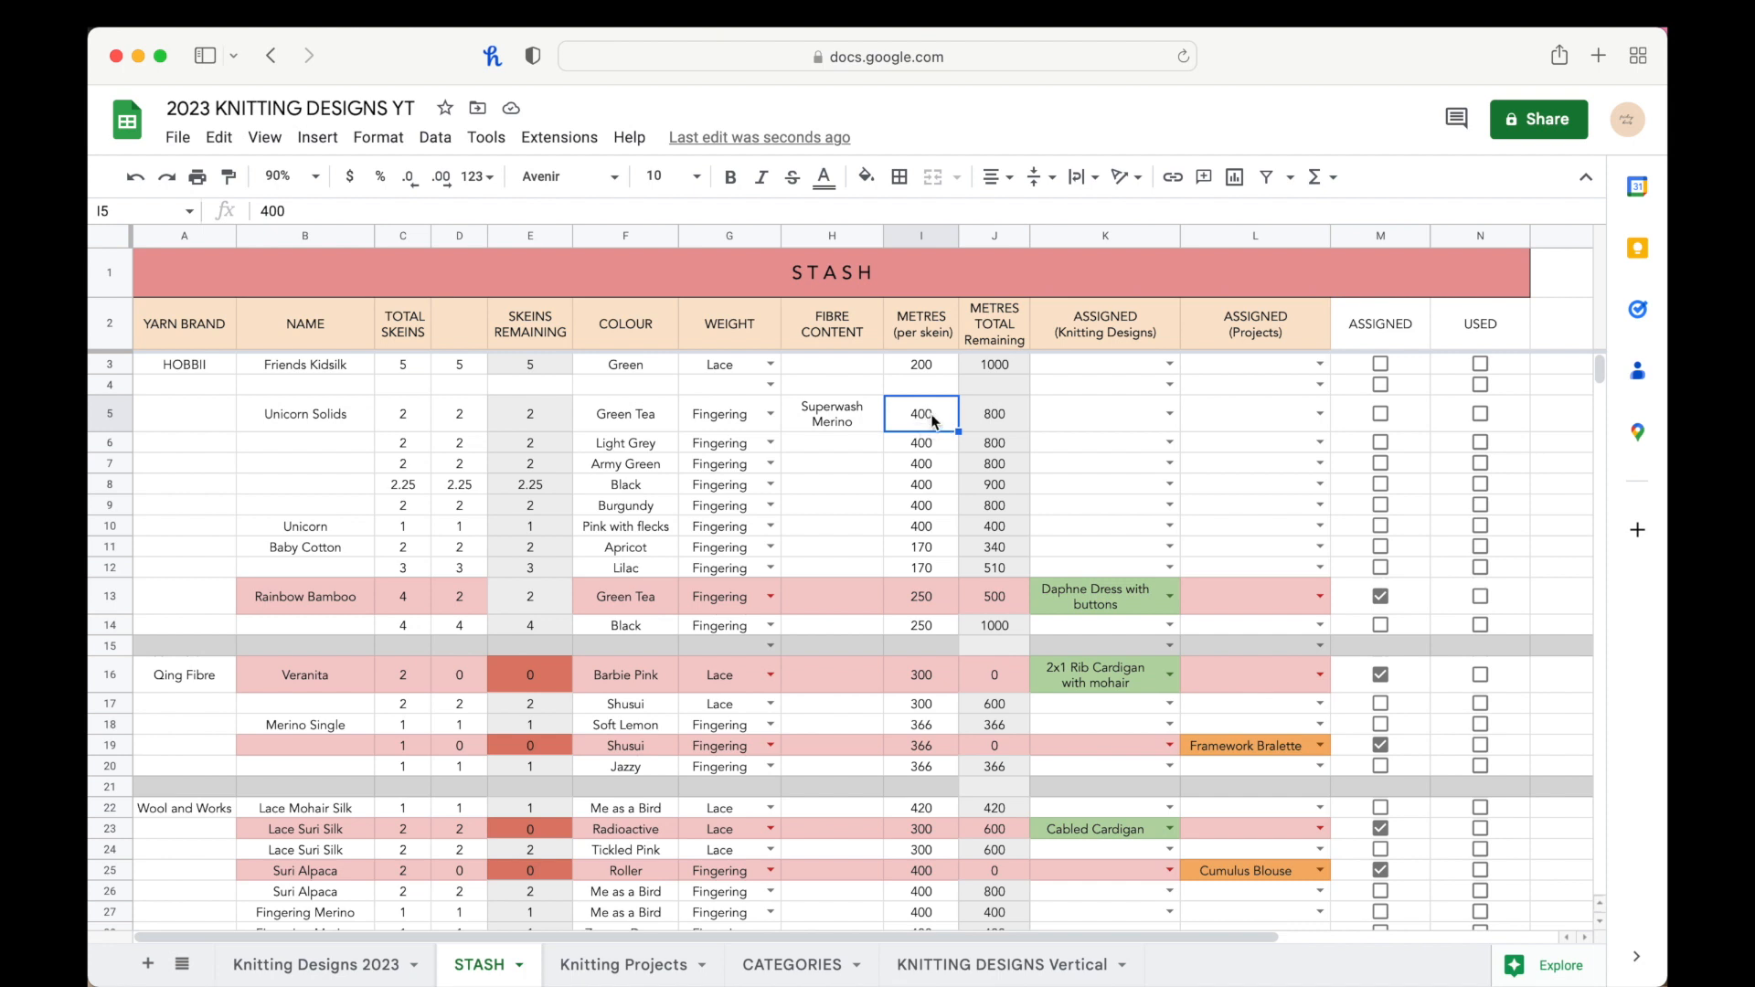
pyautogui.click(412, 413)
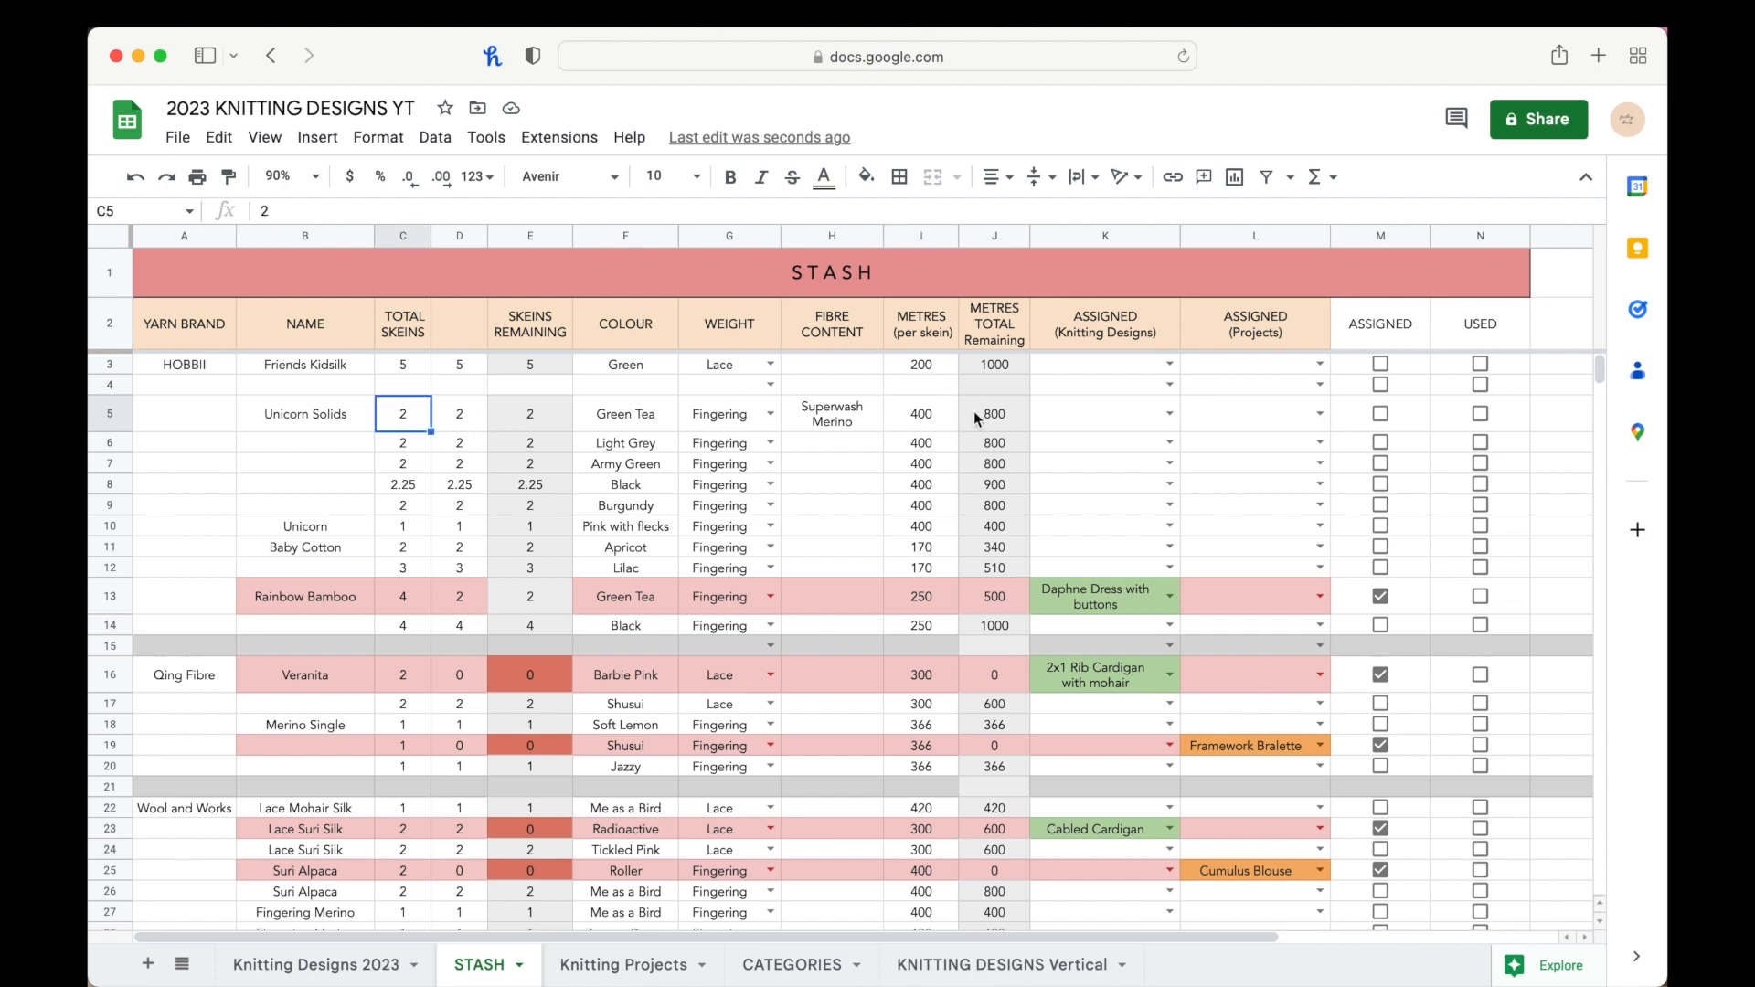
pyautogui.click(1003, 419)
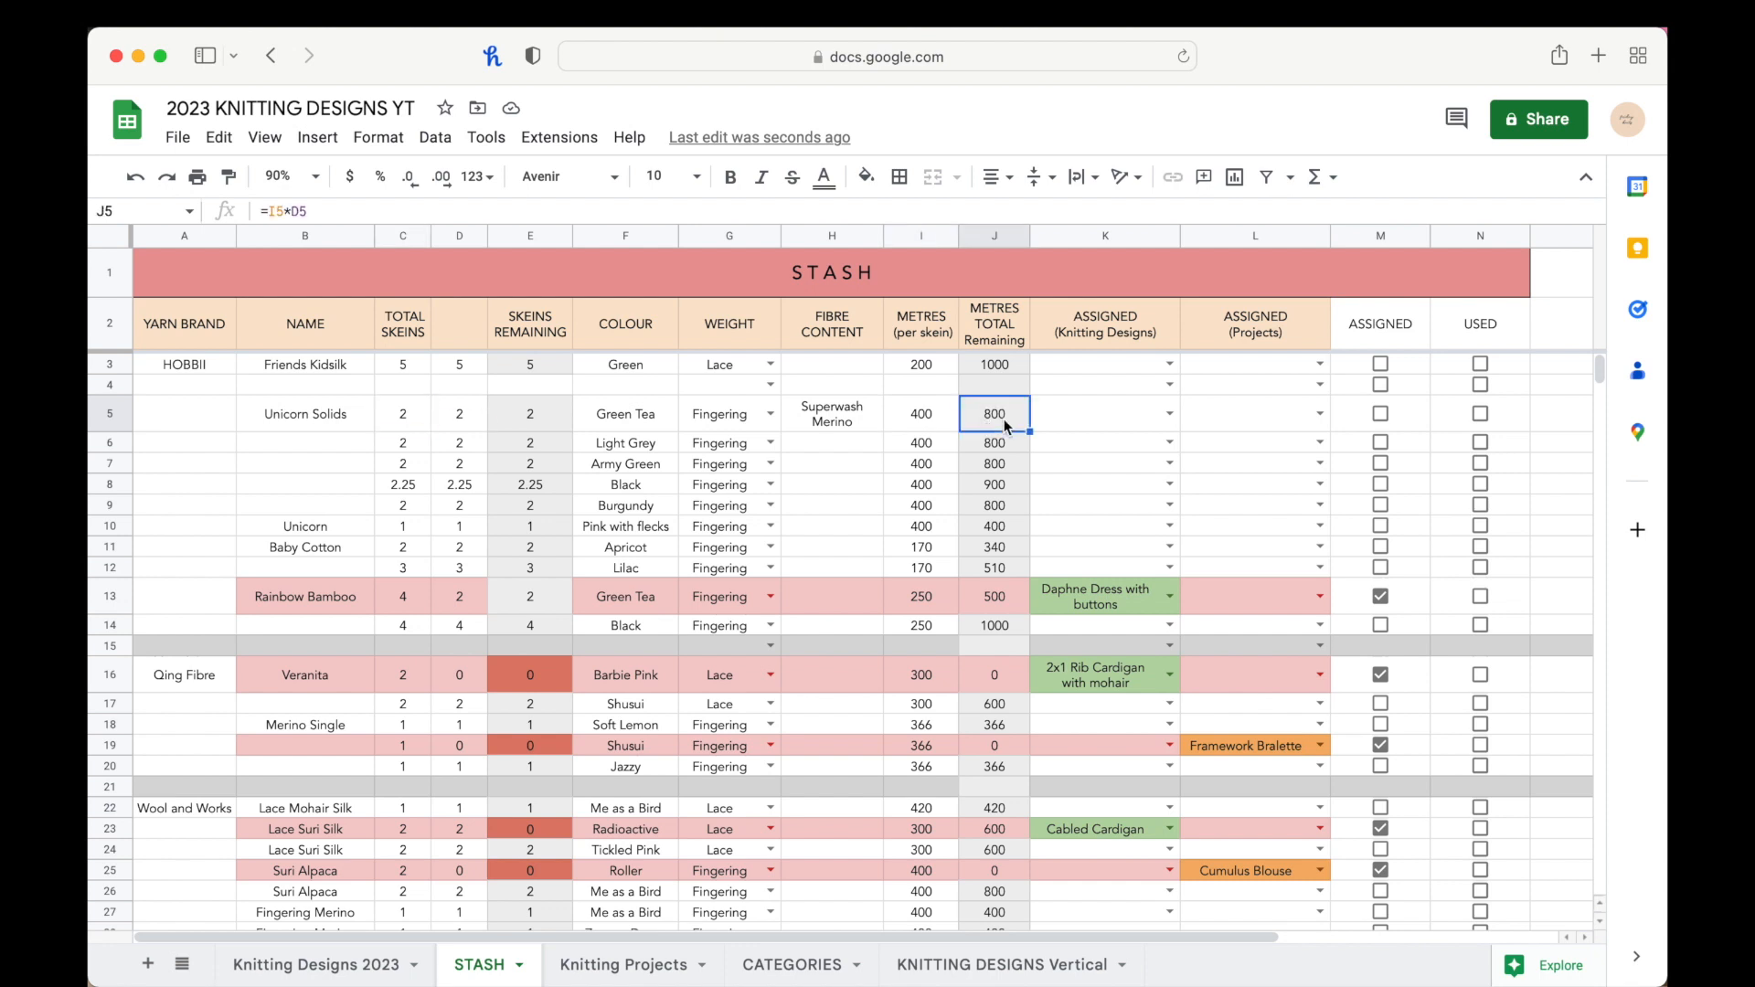
pyautogui.click(930, 420)
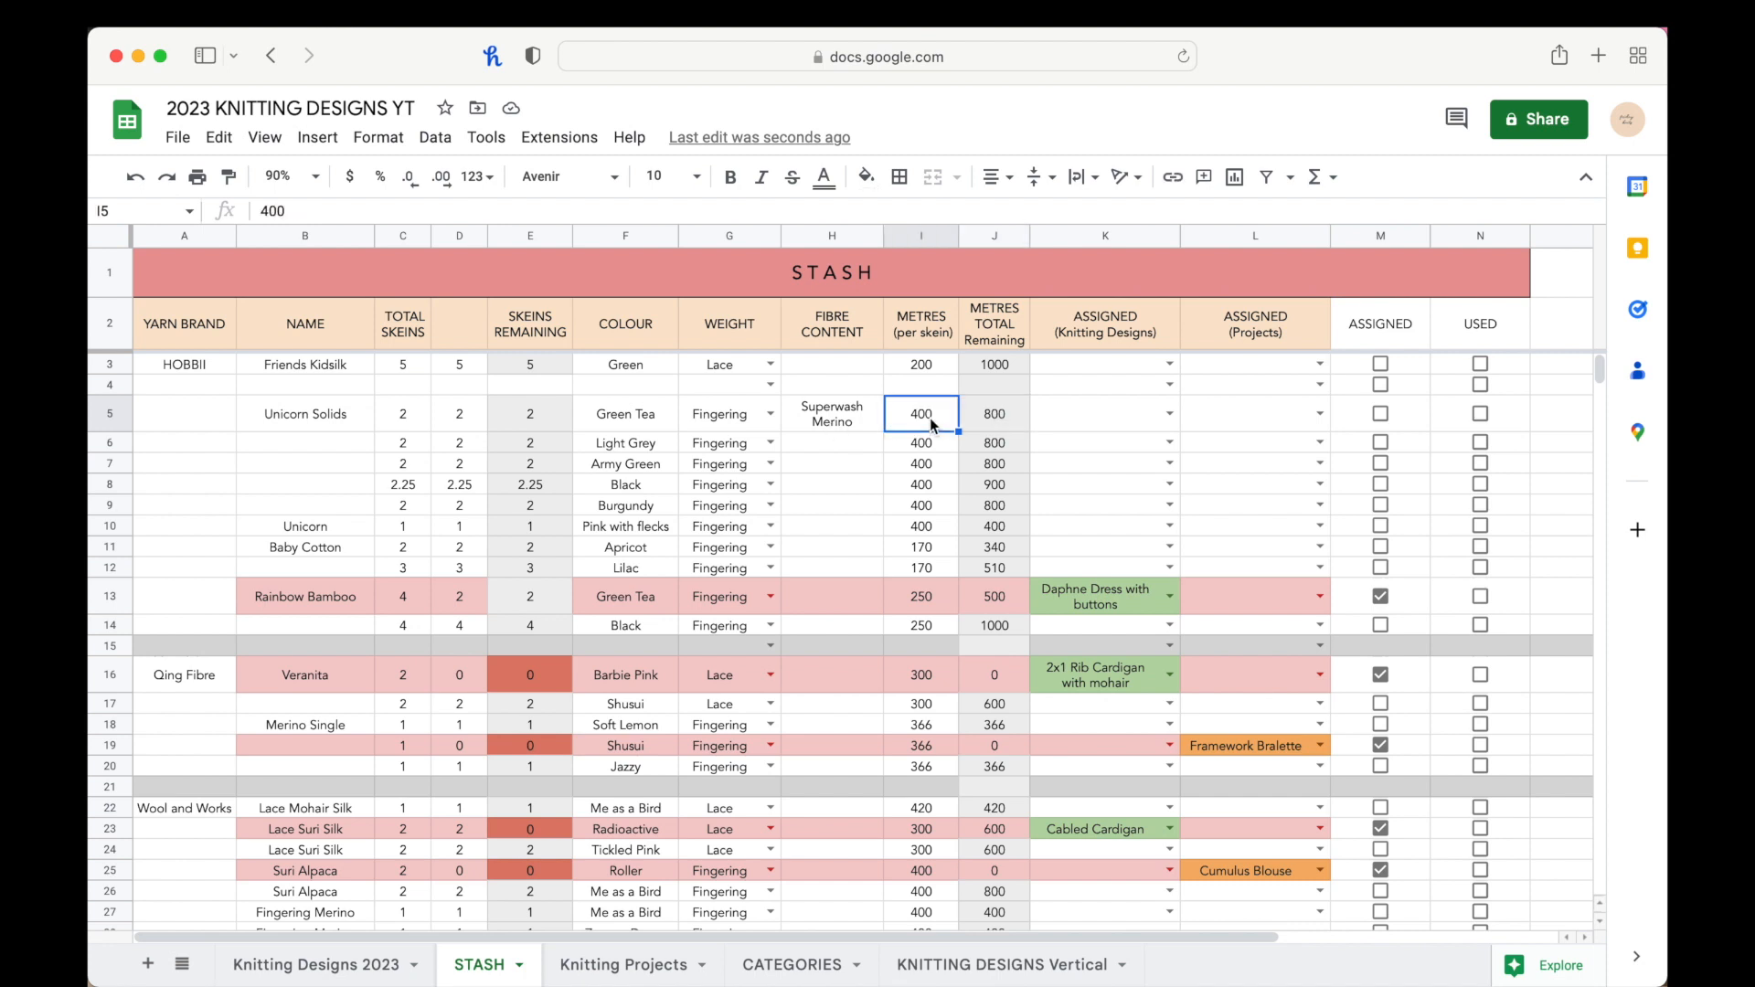
# Step: Compare the Metres (per skein) and Metres Total Remaining headers, and inspect the remaining-metres formula in row 5
pyautogui.click(920, 320)
pyautogui.click(1003, 322)
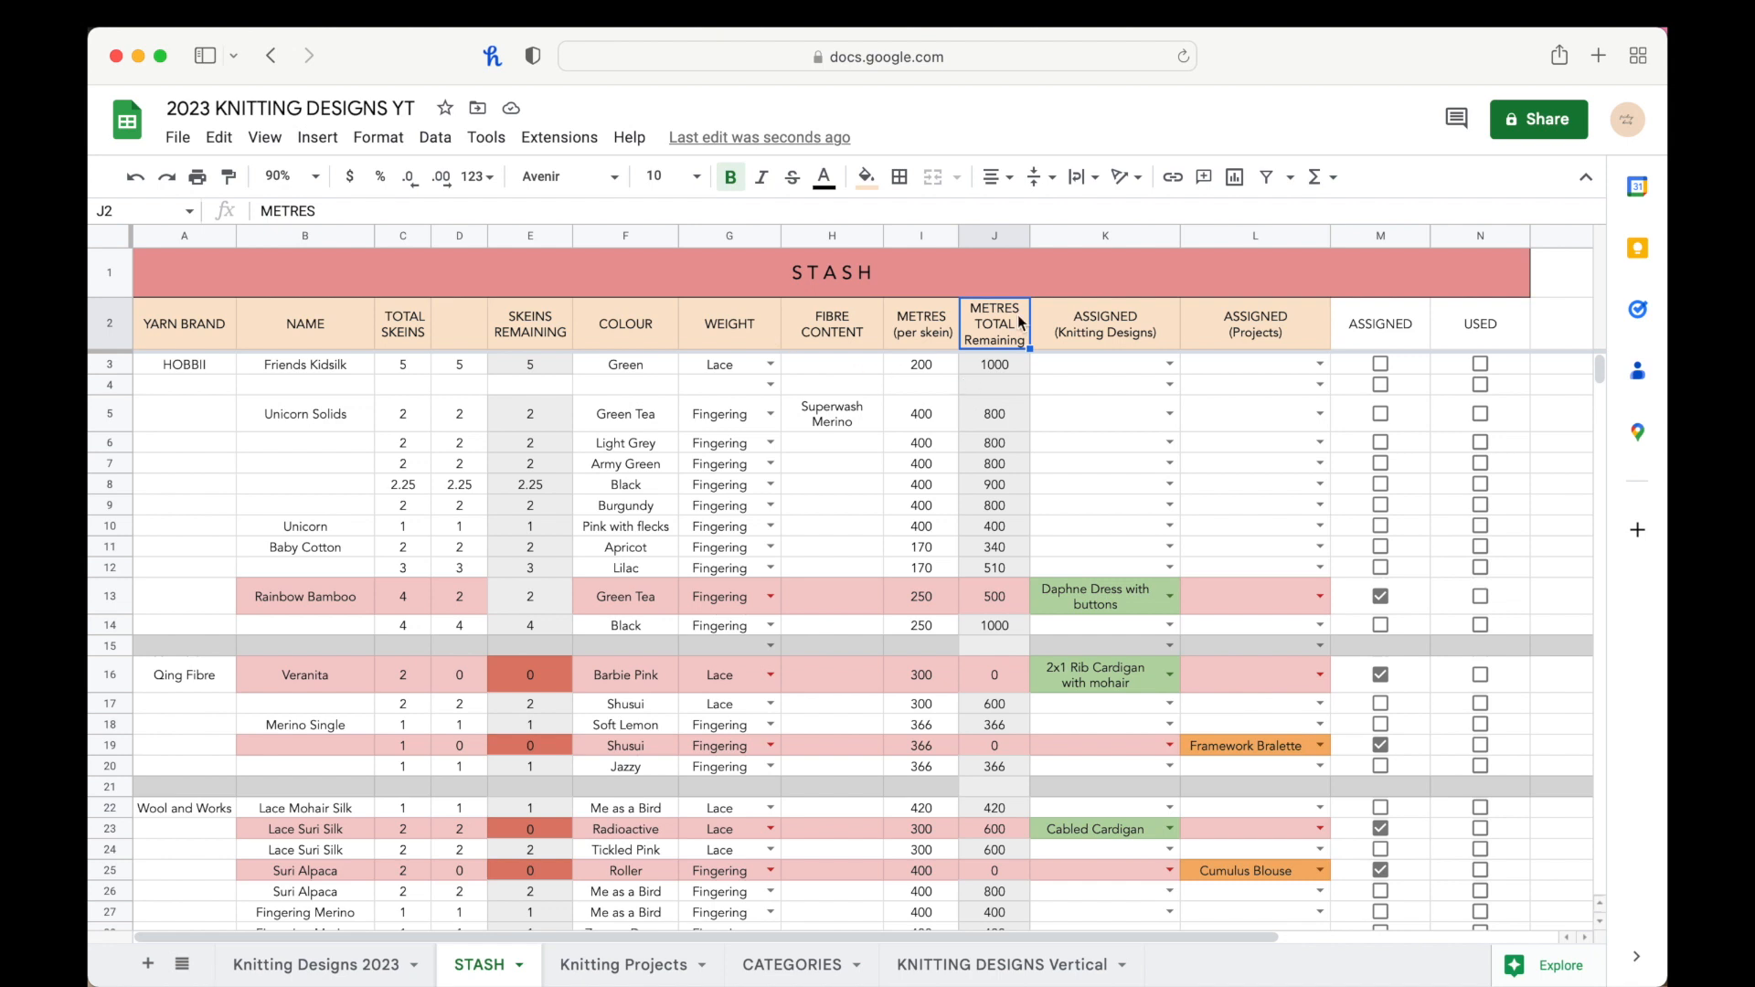
pyautogui.click(939, 336)
pyautogui.click(994, 332)
pyautogui.click(105, 334)
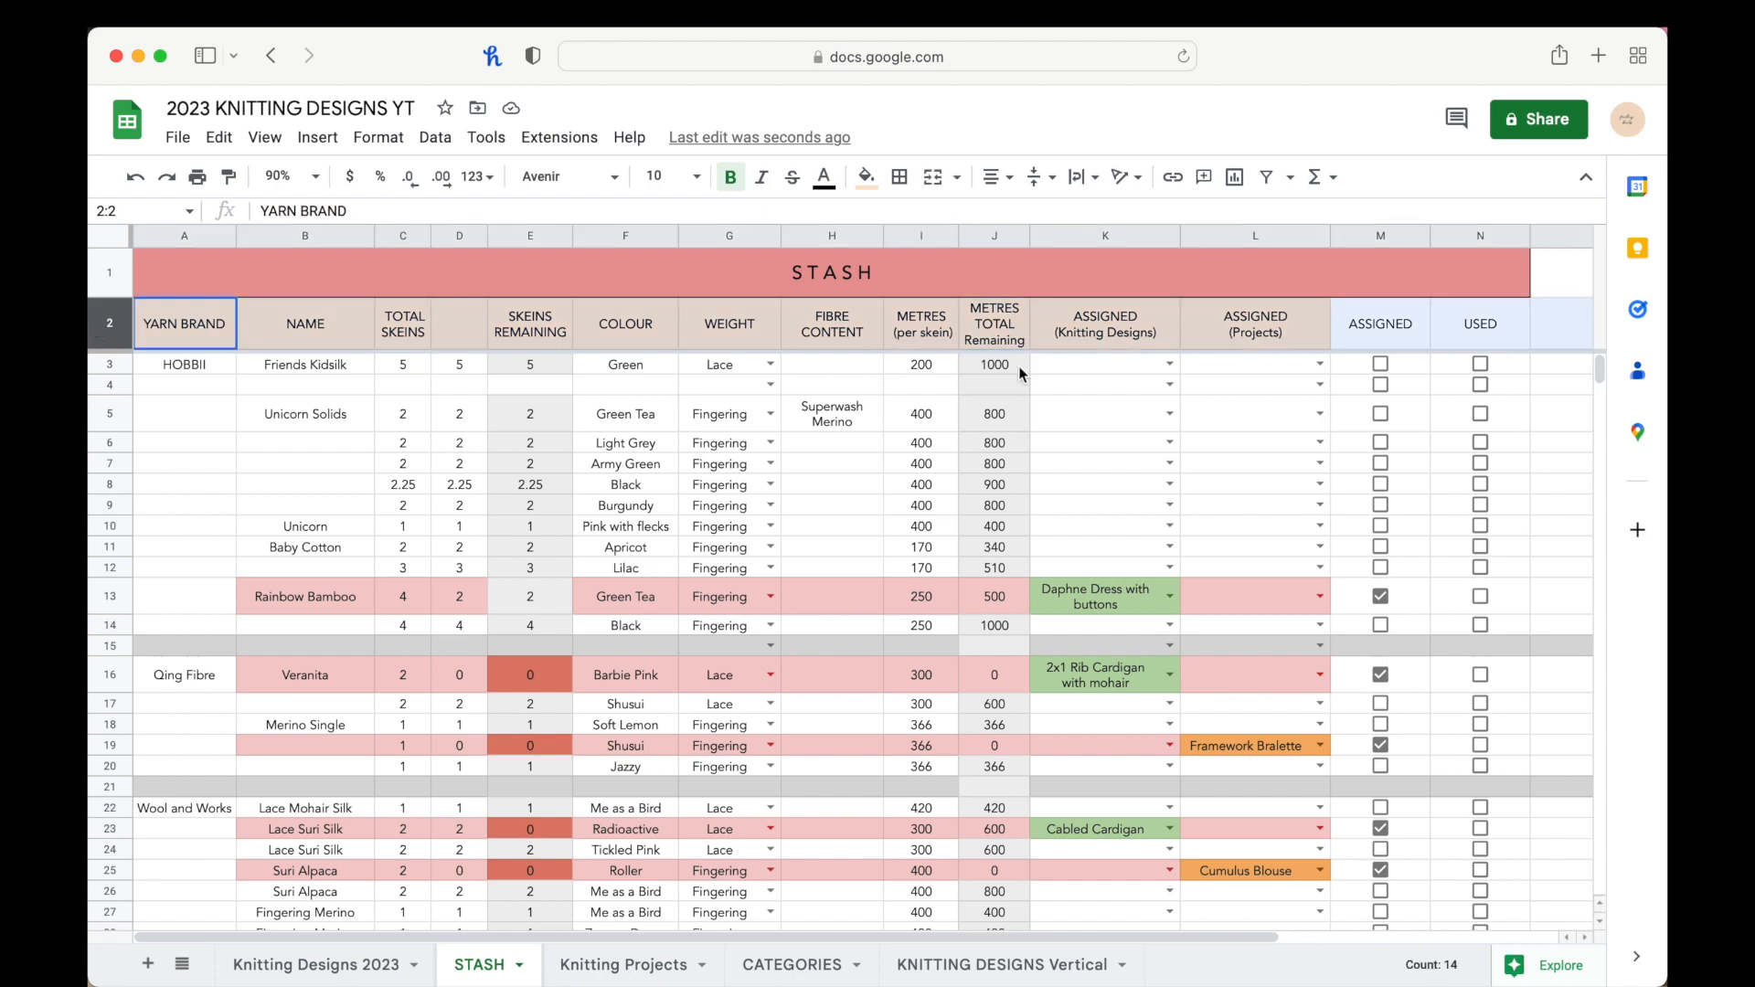
pyautogui.click(1001, 329)
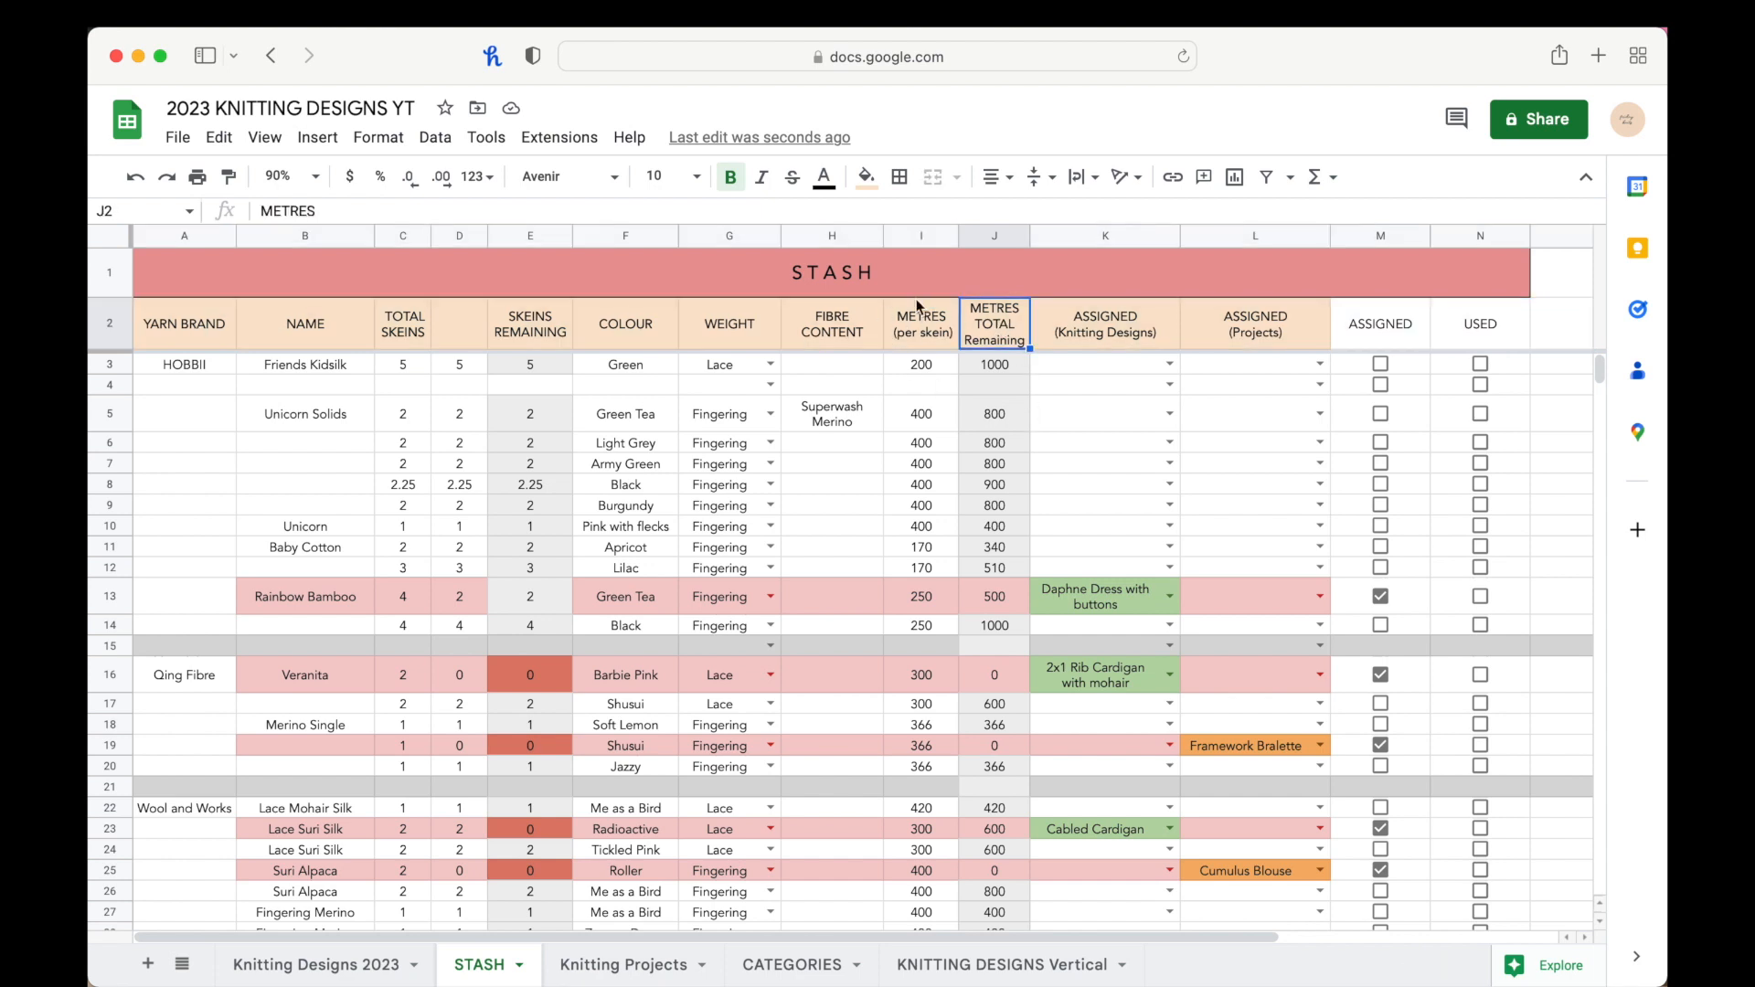
pyautogui.click(923, 426)
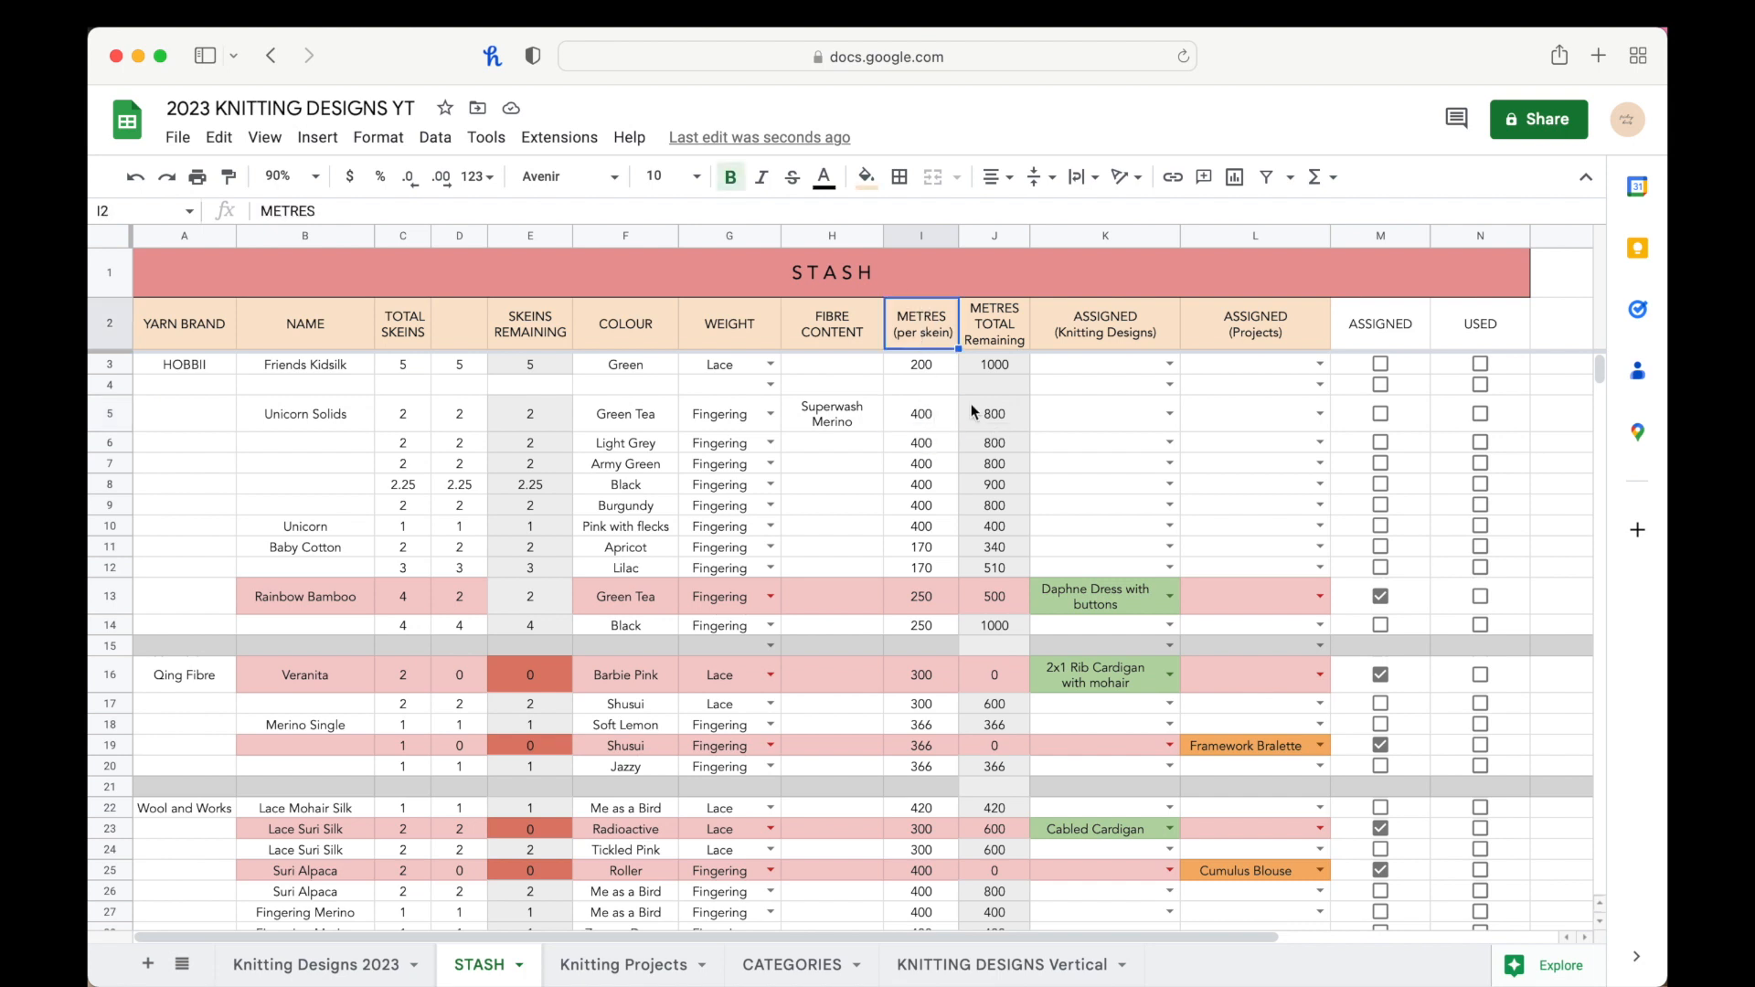
pyautogui.click(988, 416)
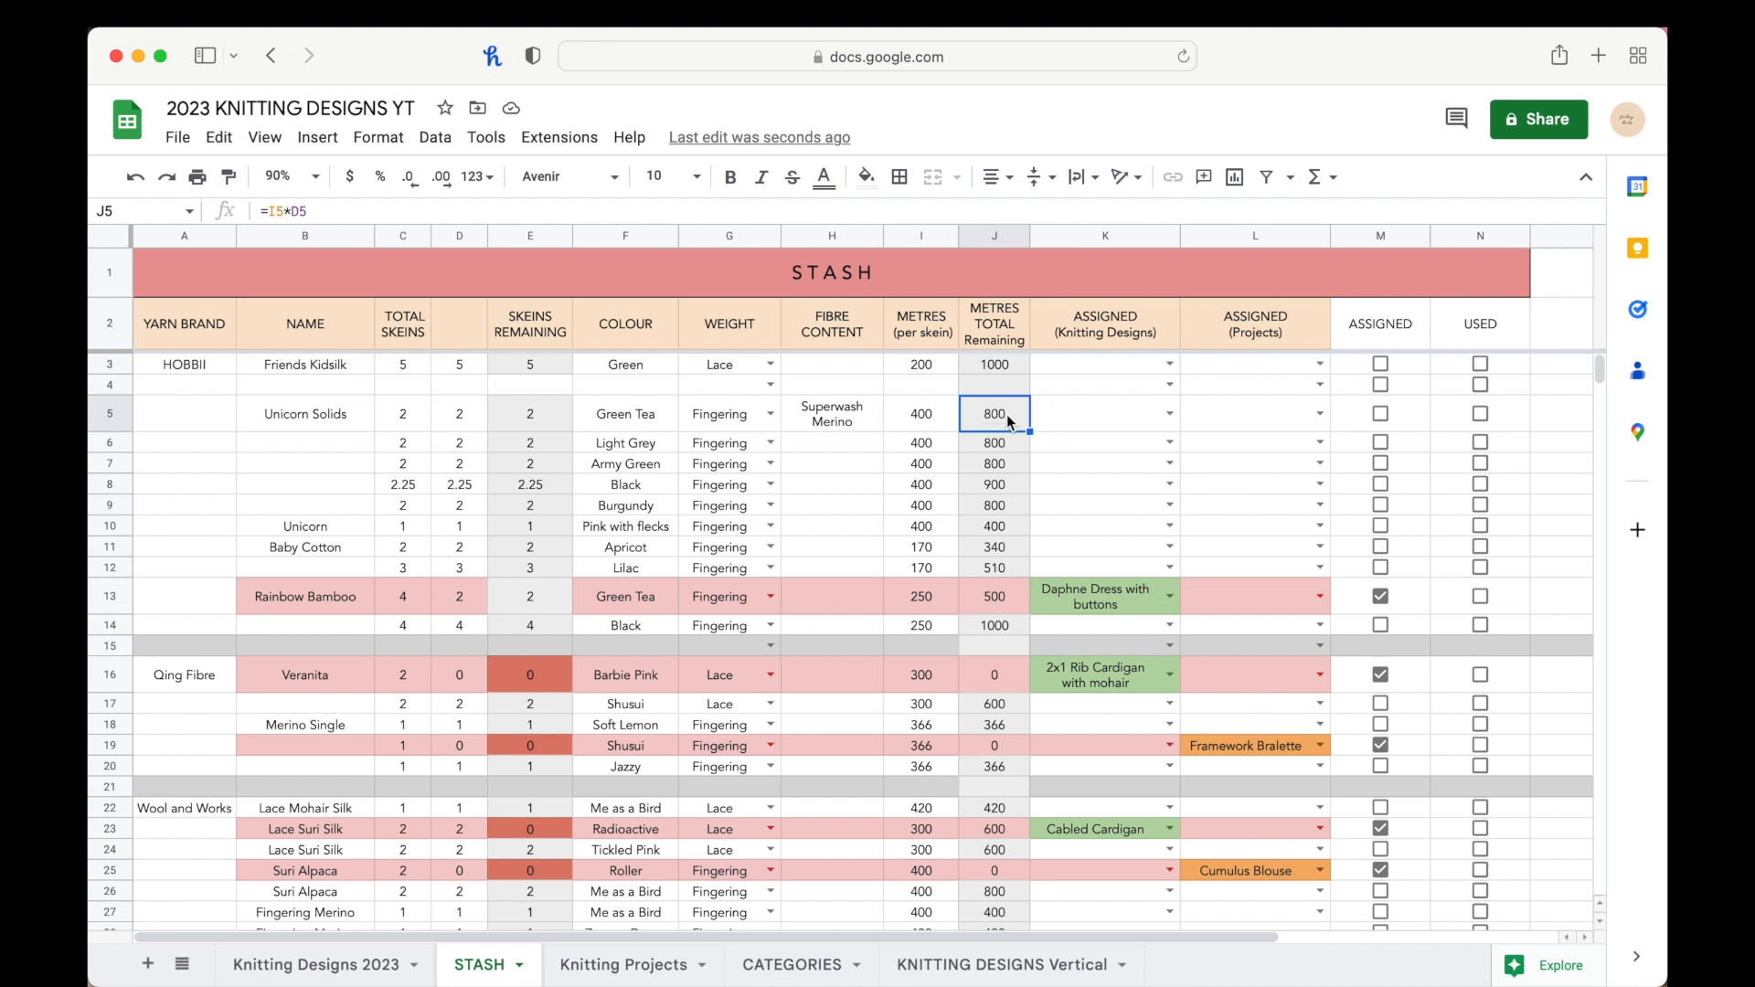
# Step: Compare the ASSIGNED (Knitting Designs) and ASSIGNED (Projects) columns, checking their headers and the dropdown cells beneath them
pyautogui.click(1096, 426)
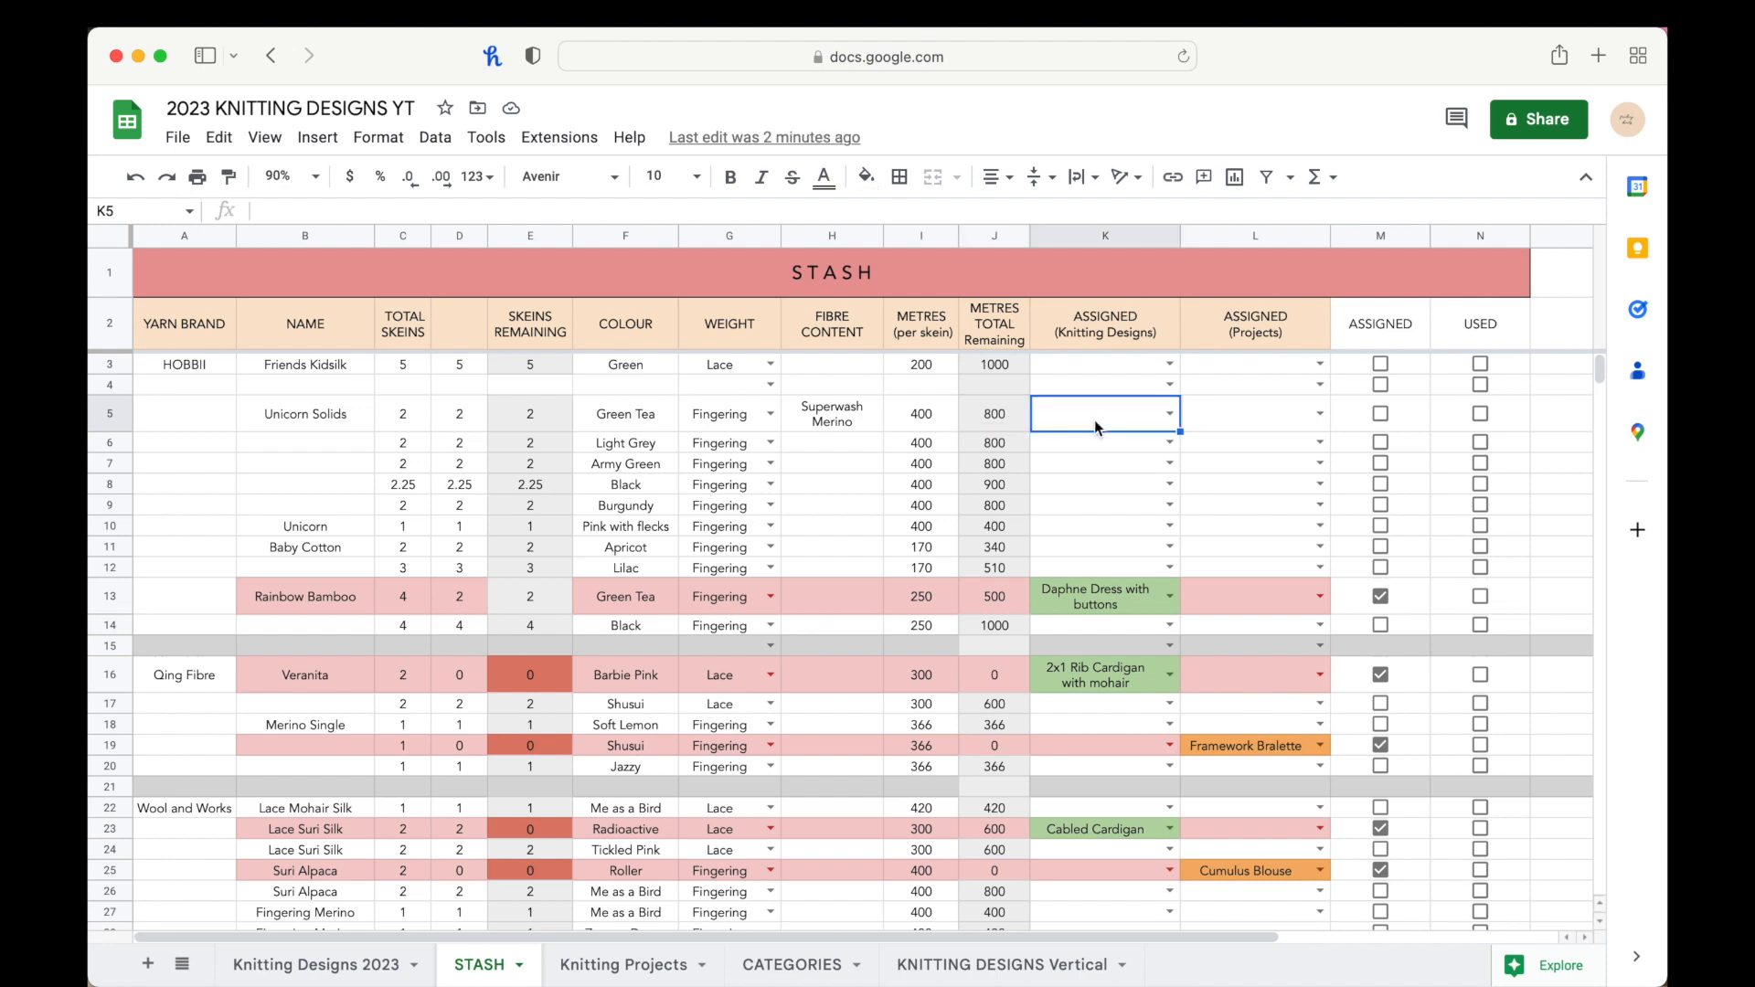
pyautogui.click(1102, 237)
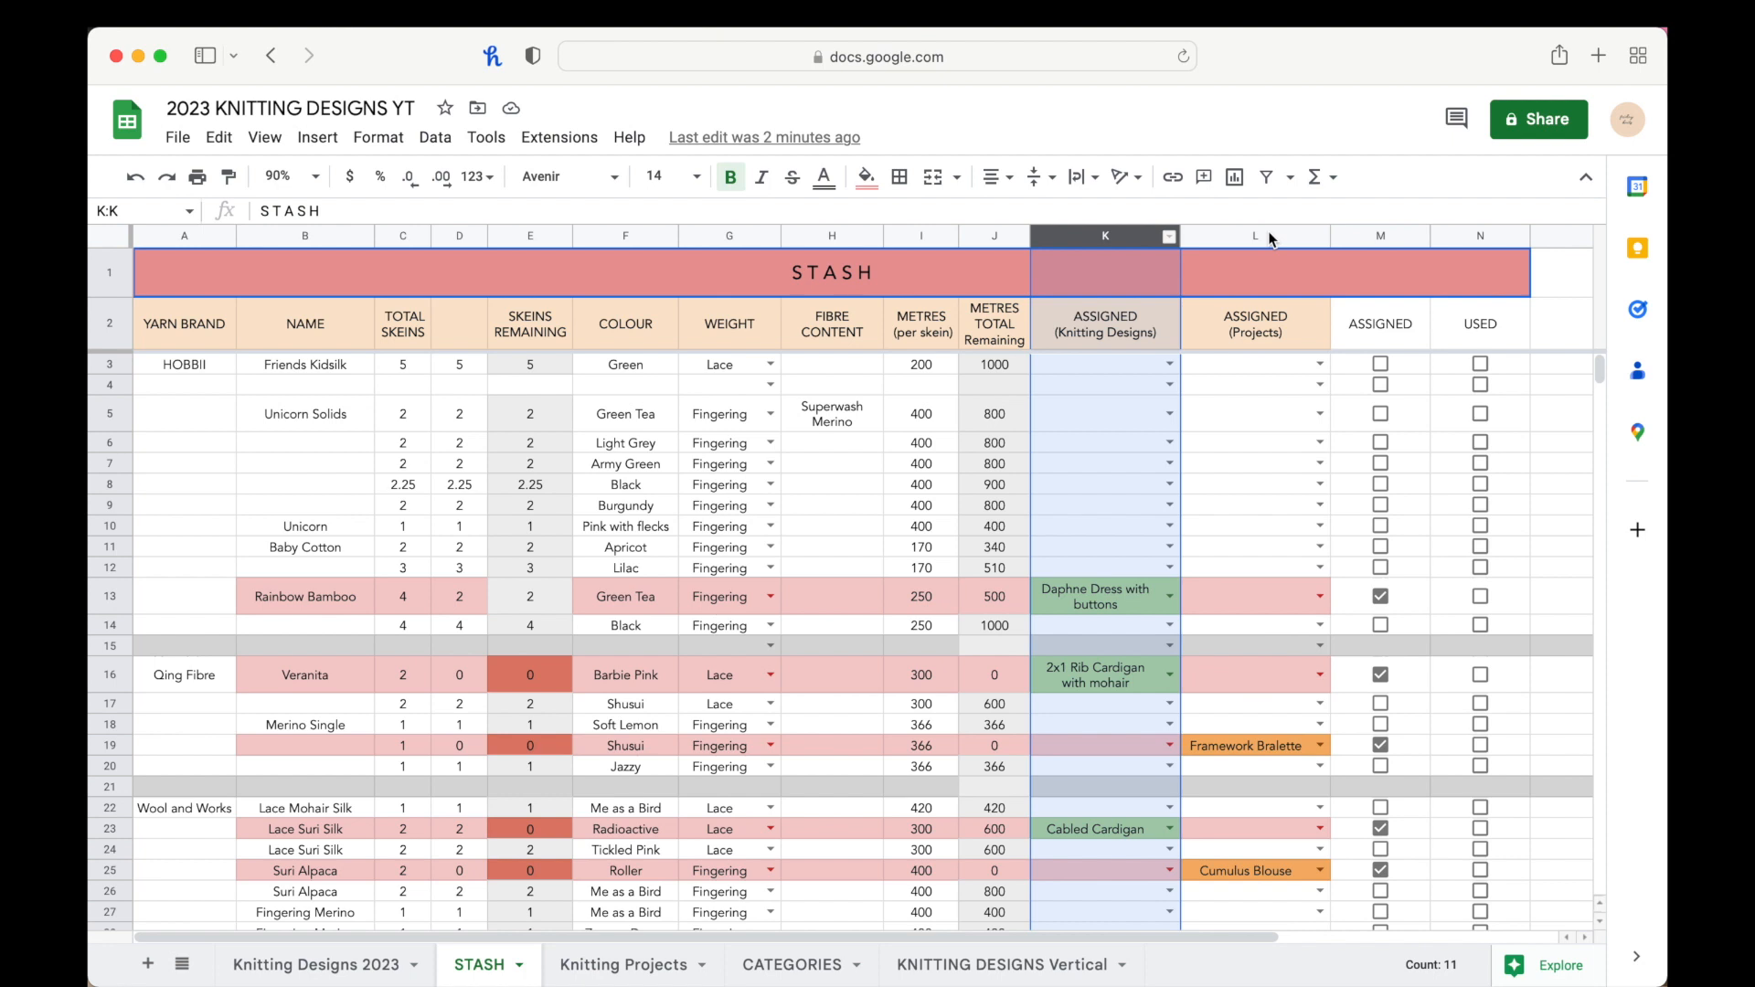
pyautogui.keyDown('shift'); pyautogui.click(1269, 235); pyautogui.keyUp('shift')
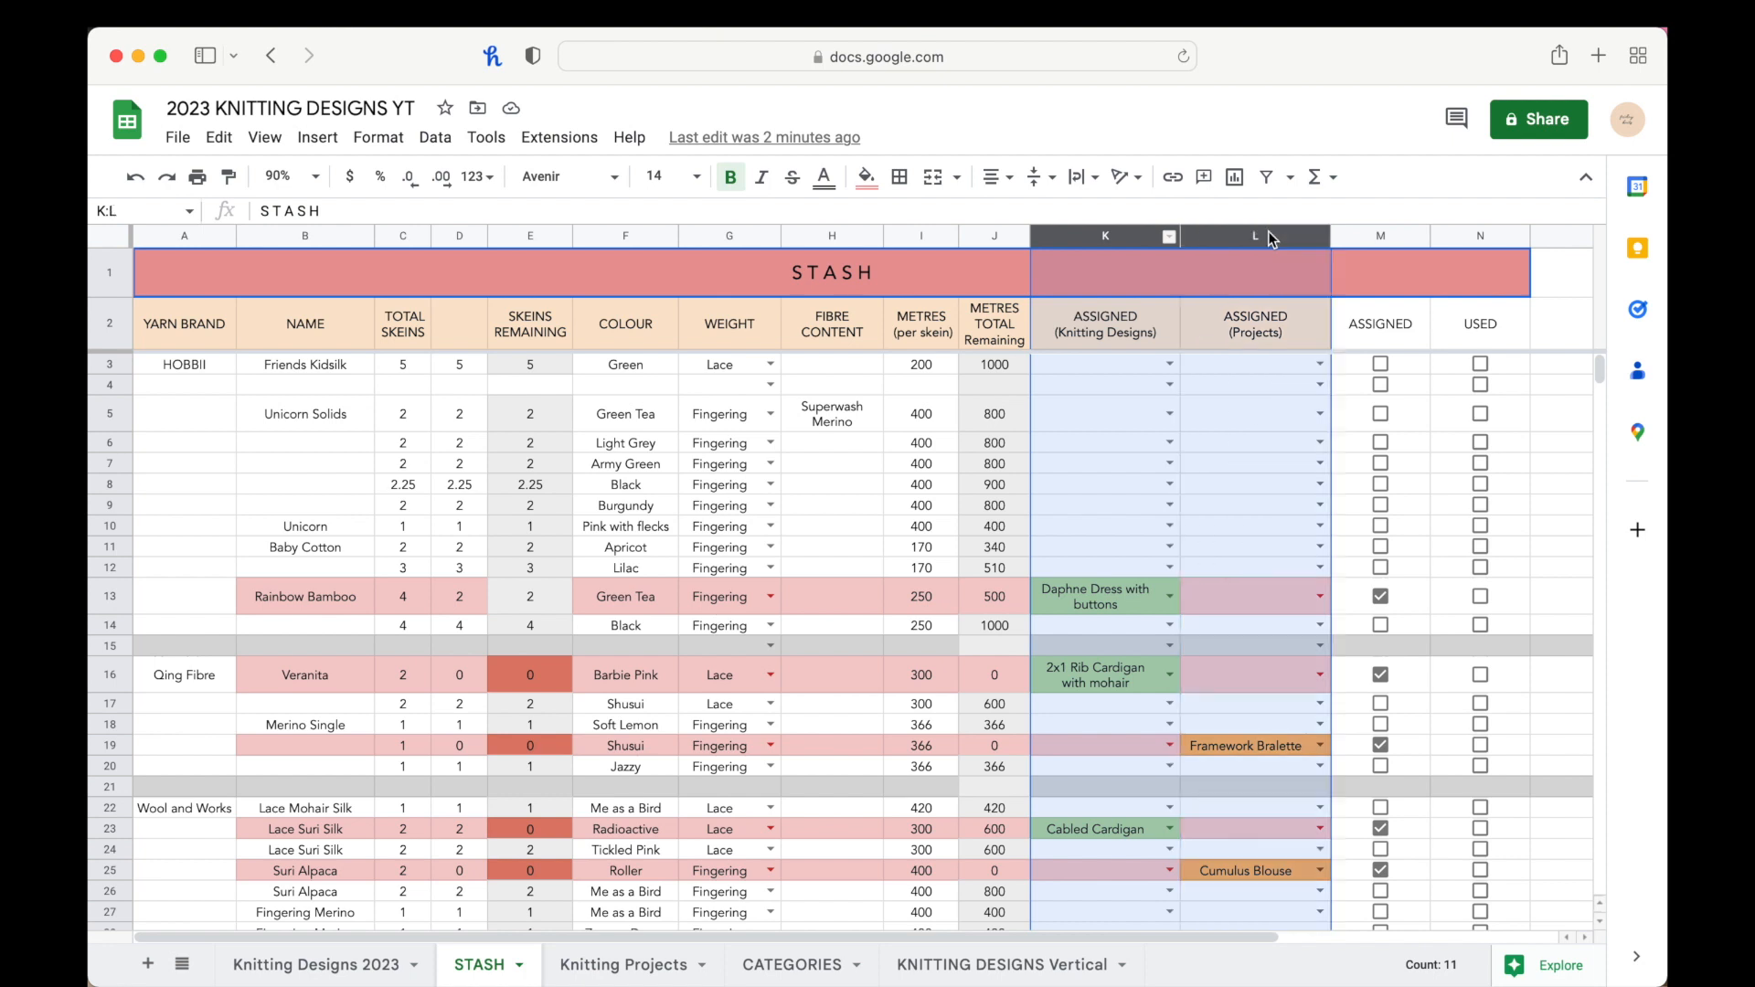
pyautogui.click(1219, 437)
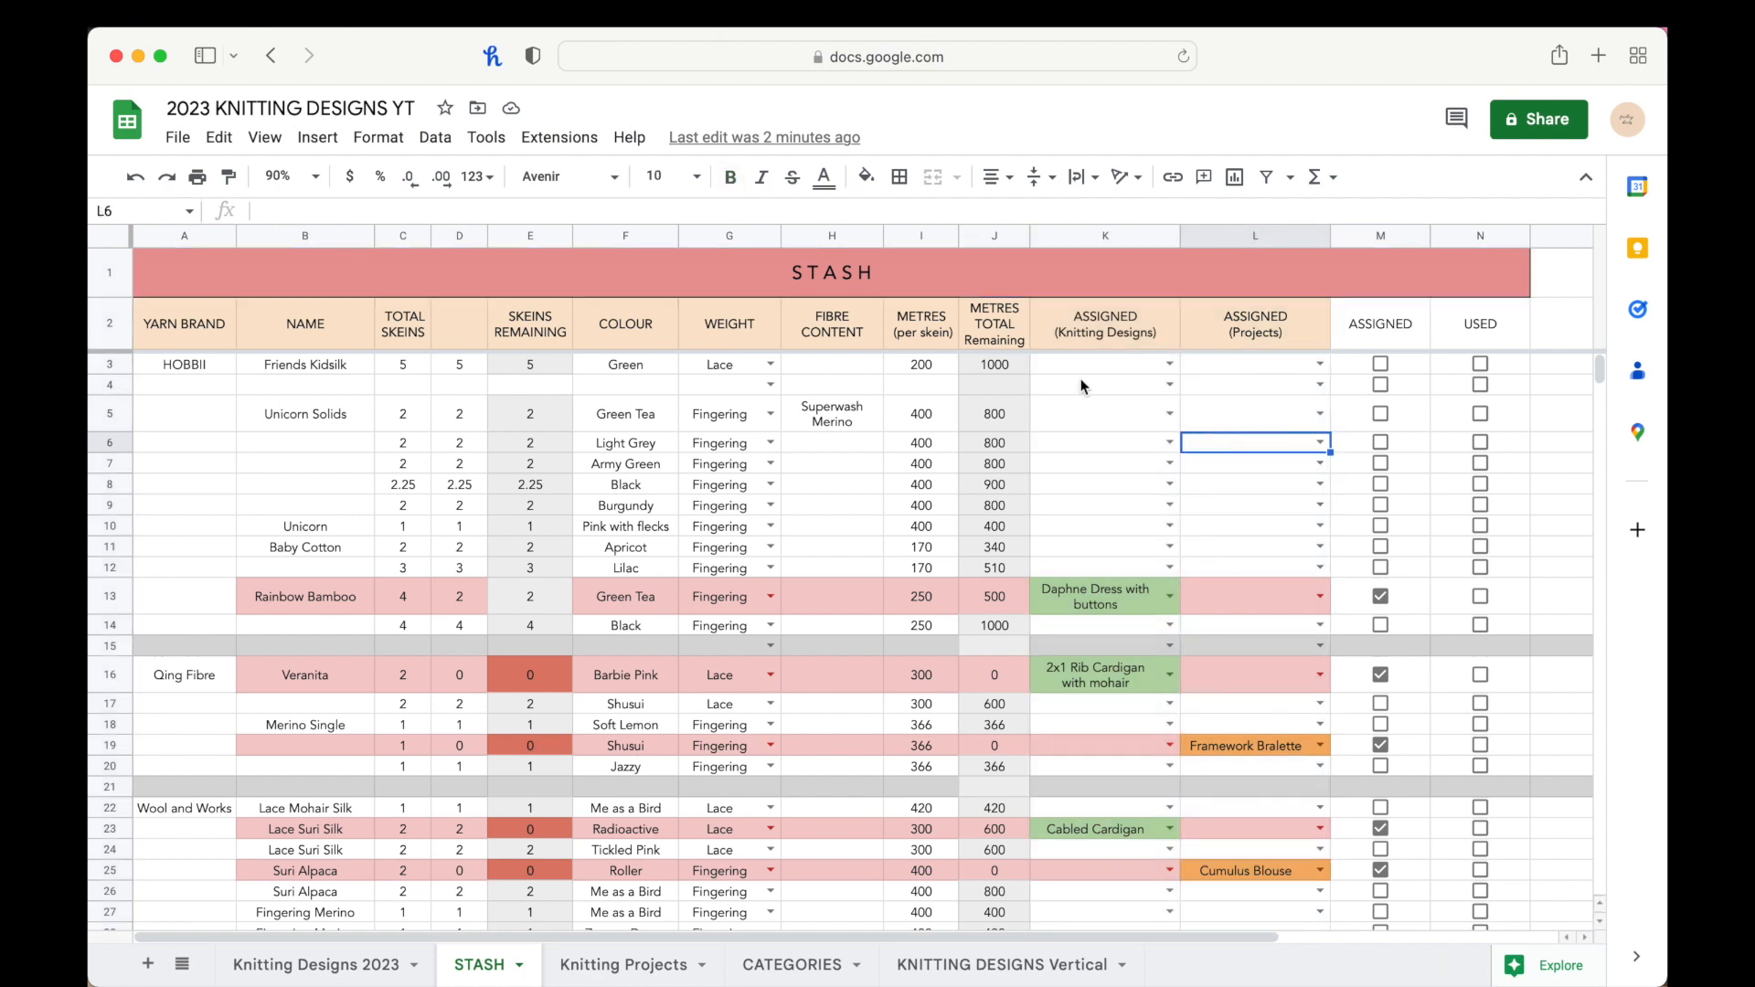
pyautogui.click(1091, 333)
pyautogui.click(1271, 334)
pyautogui.click(1099, 341)
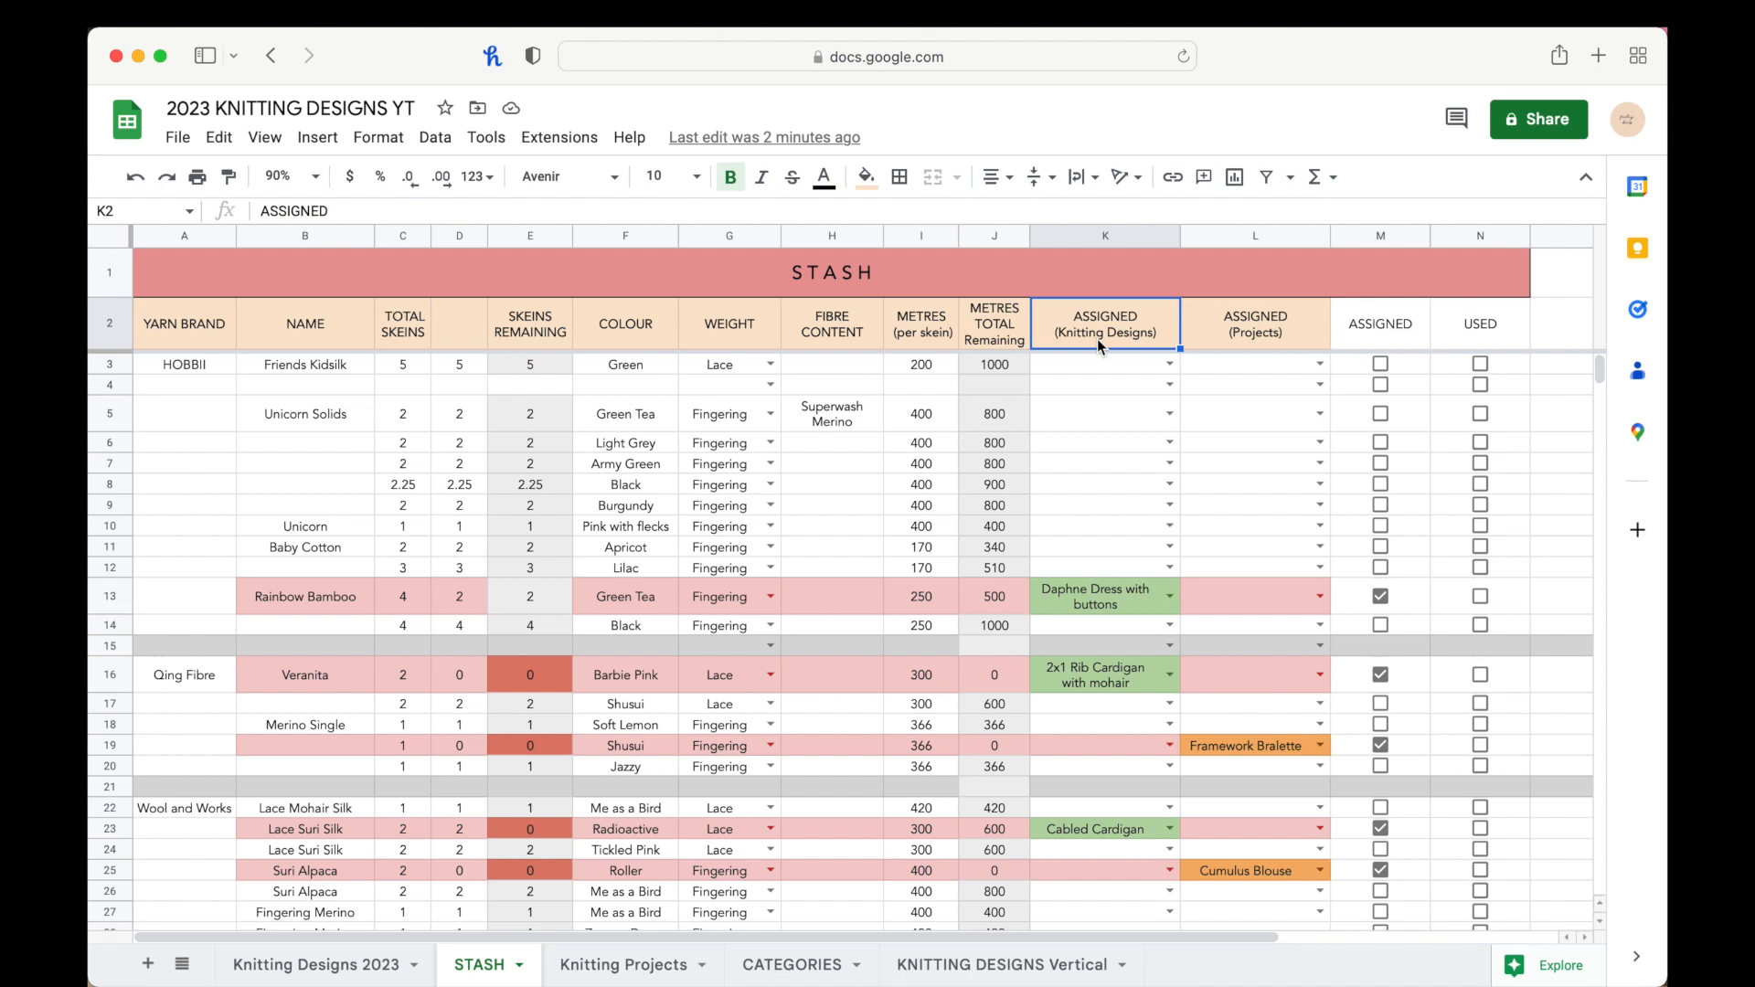
pyautogui.click(1254, 331)
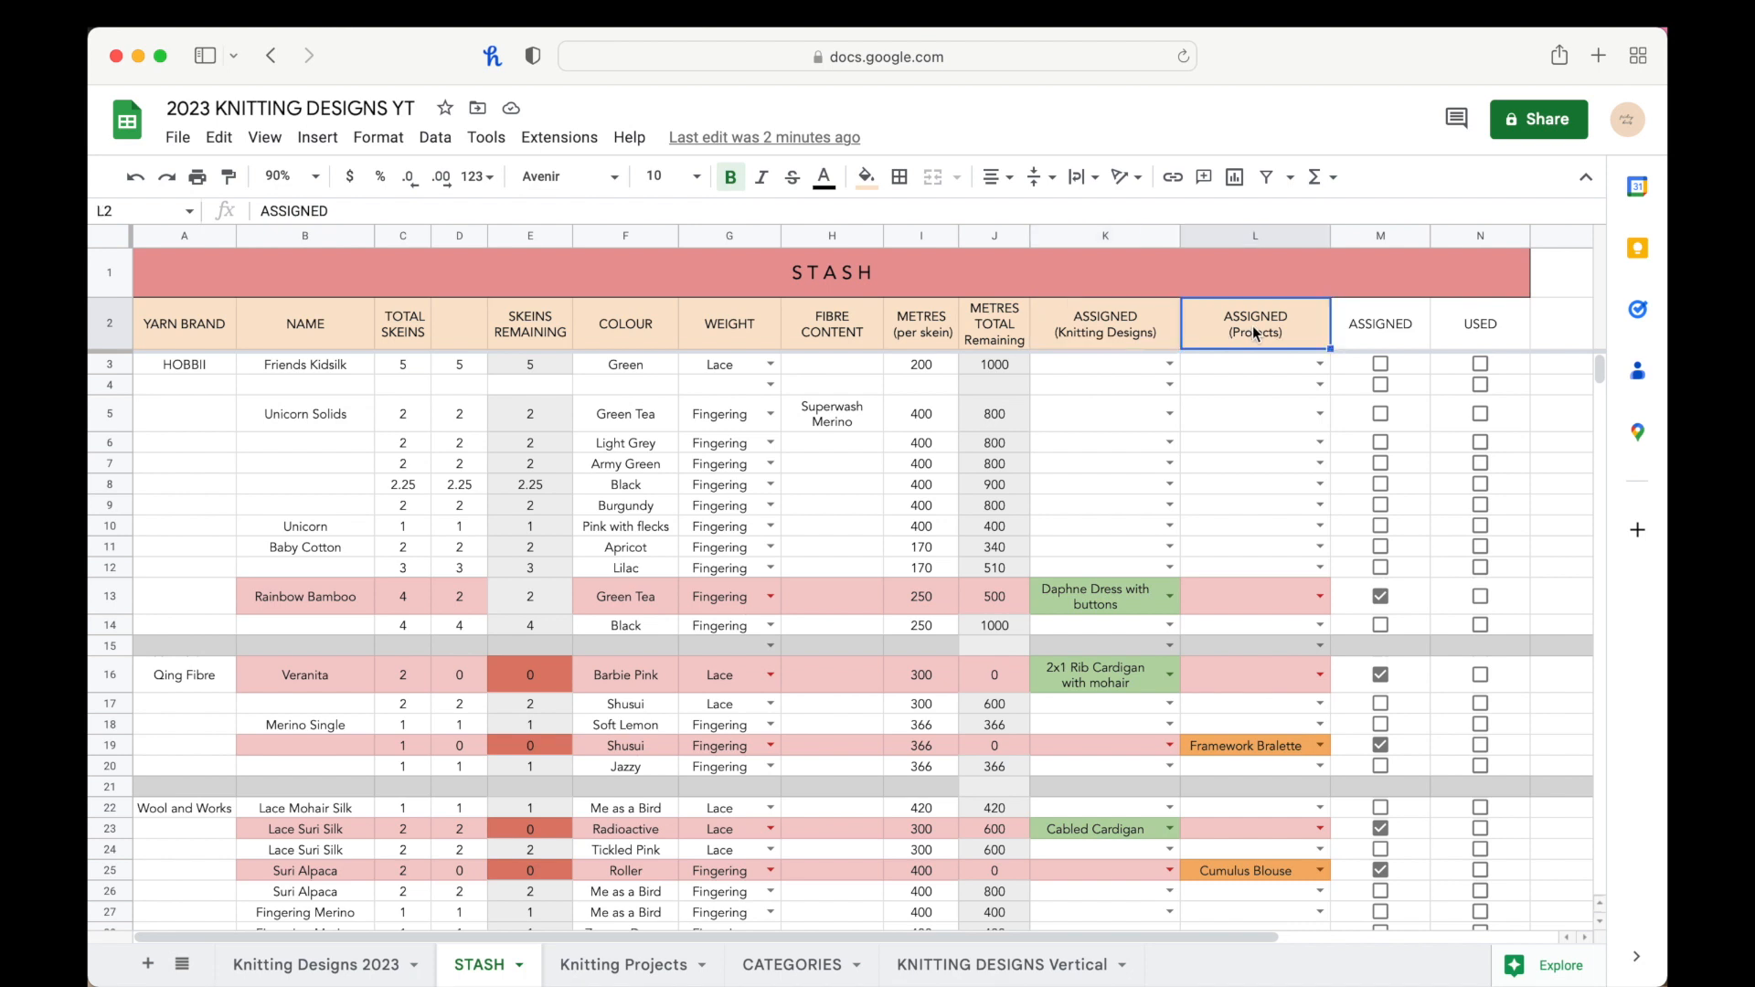
# Step: Try marking the Light Grey yarn in row 6 as assigned, and clear the mark again
pyautogui.click(1387, 324)
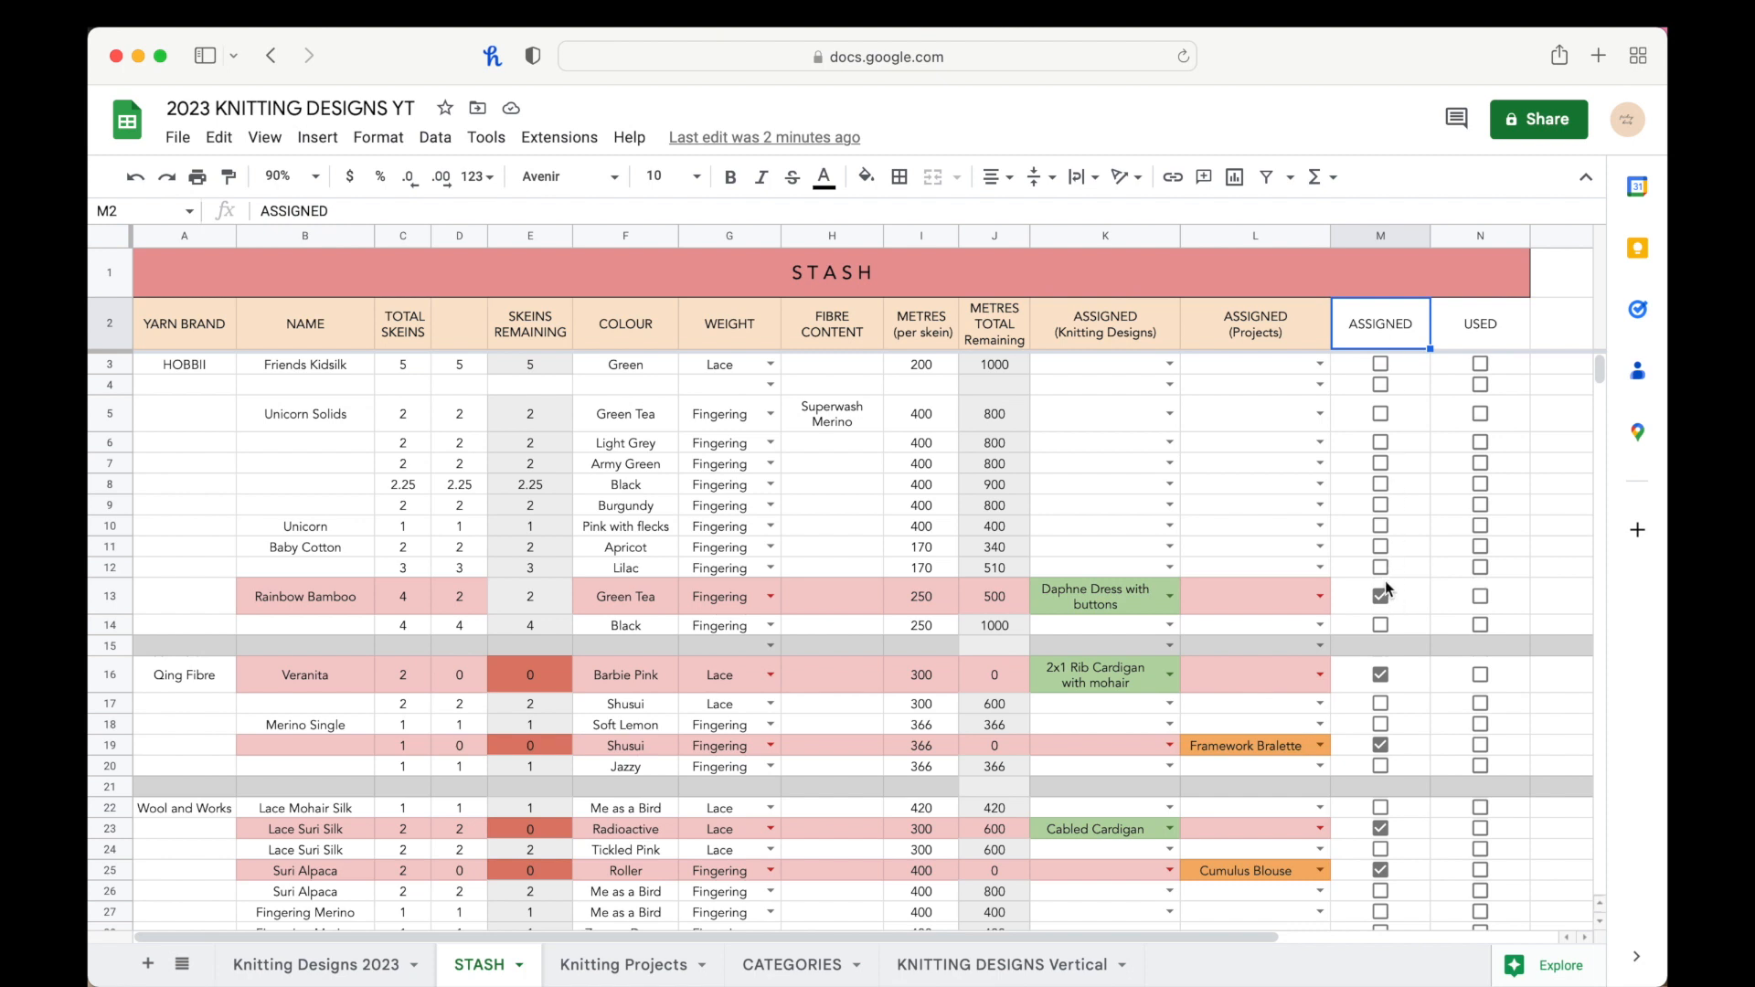
pyautogui.click(1380, 442)
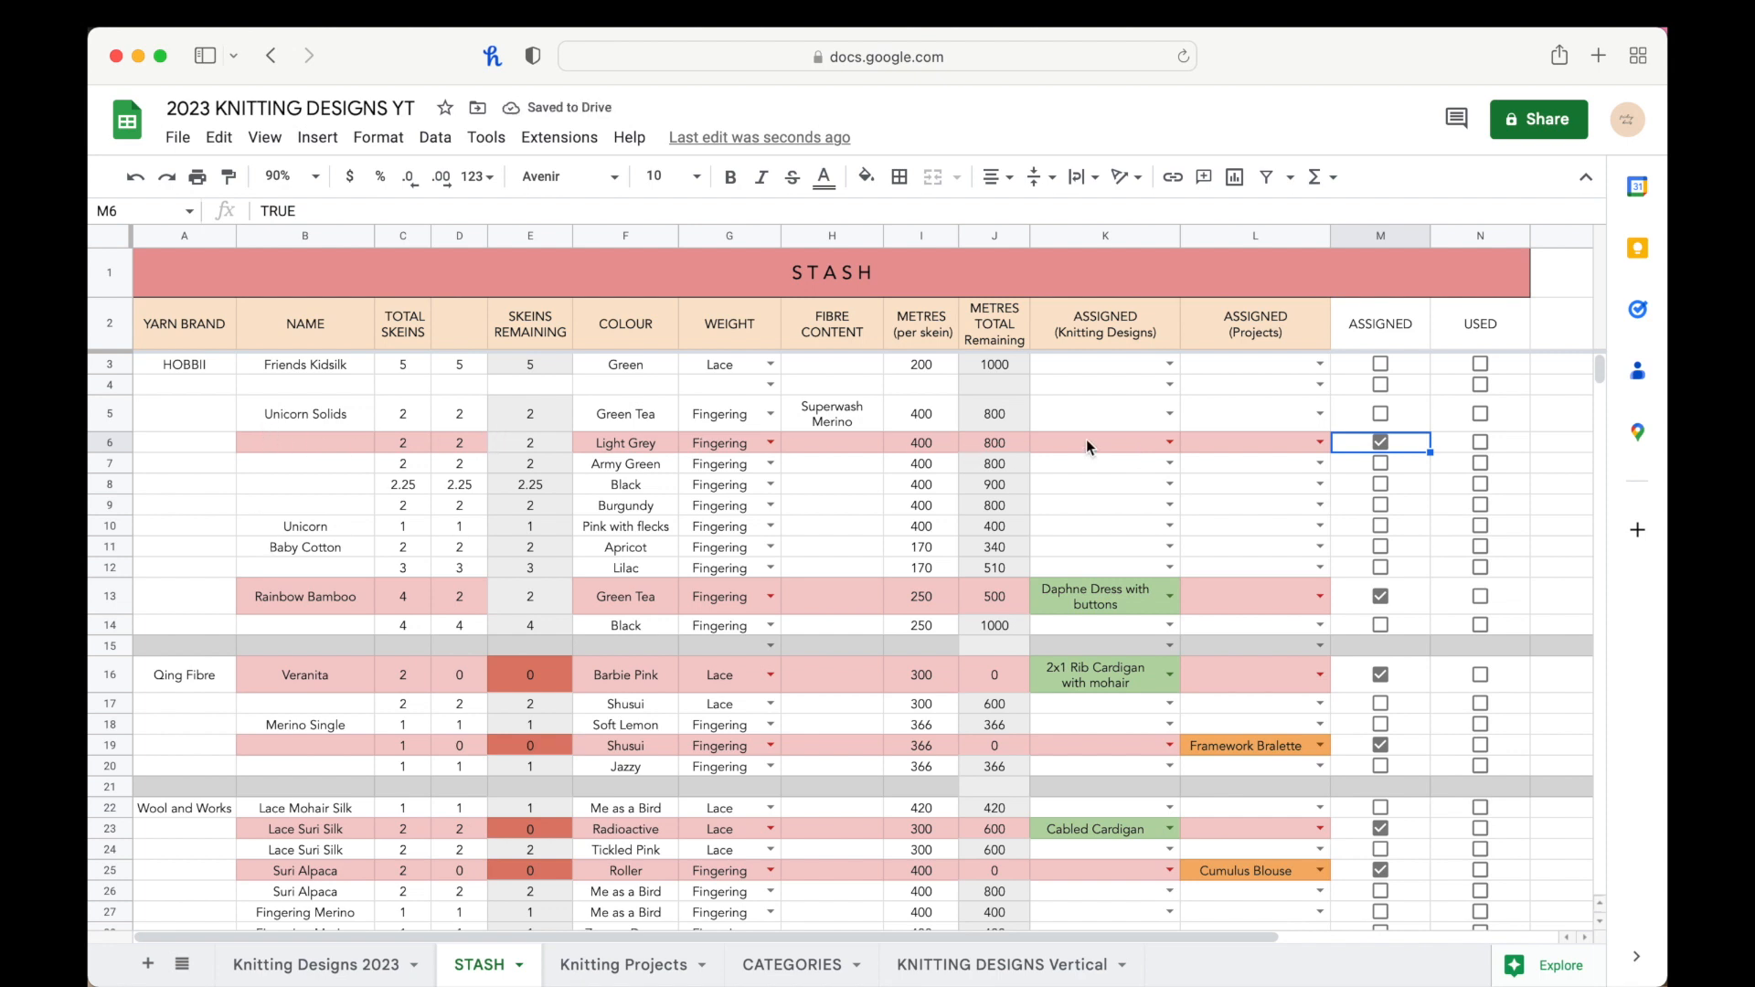
pyautogui.click(1381, 443)
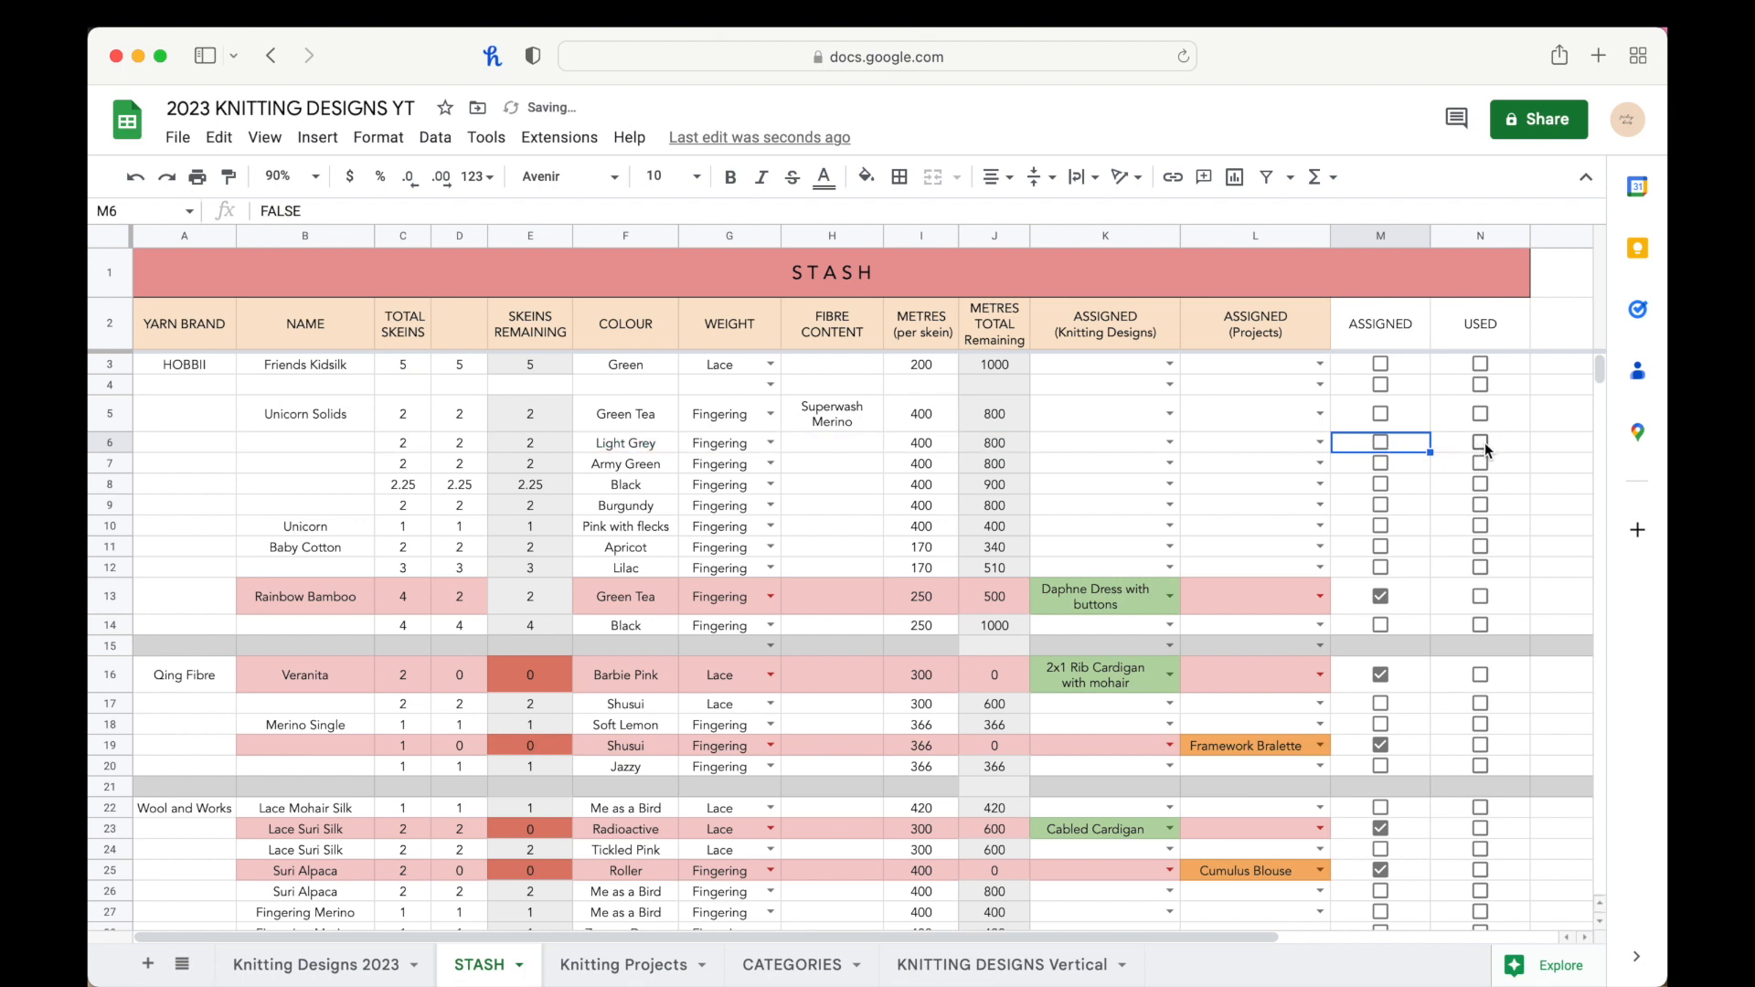
# Step: Examine the skeins-remaining formula, project assignment and assigned status of the Veranita Barbie Pink yarn in row 16
pyautogui.click(548, 681)
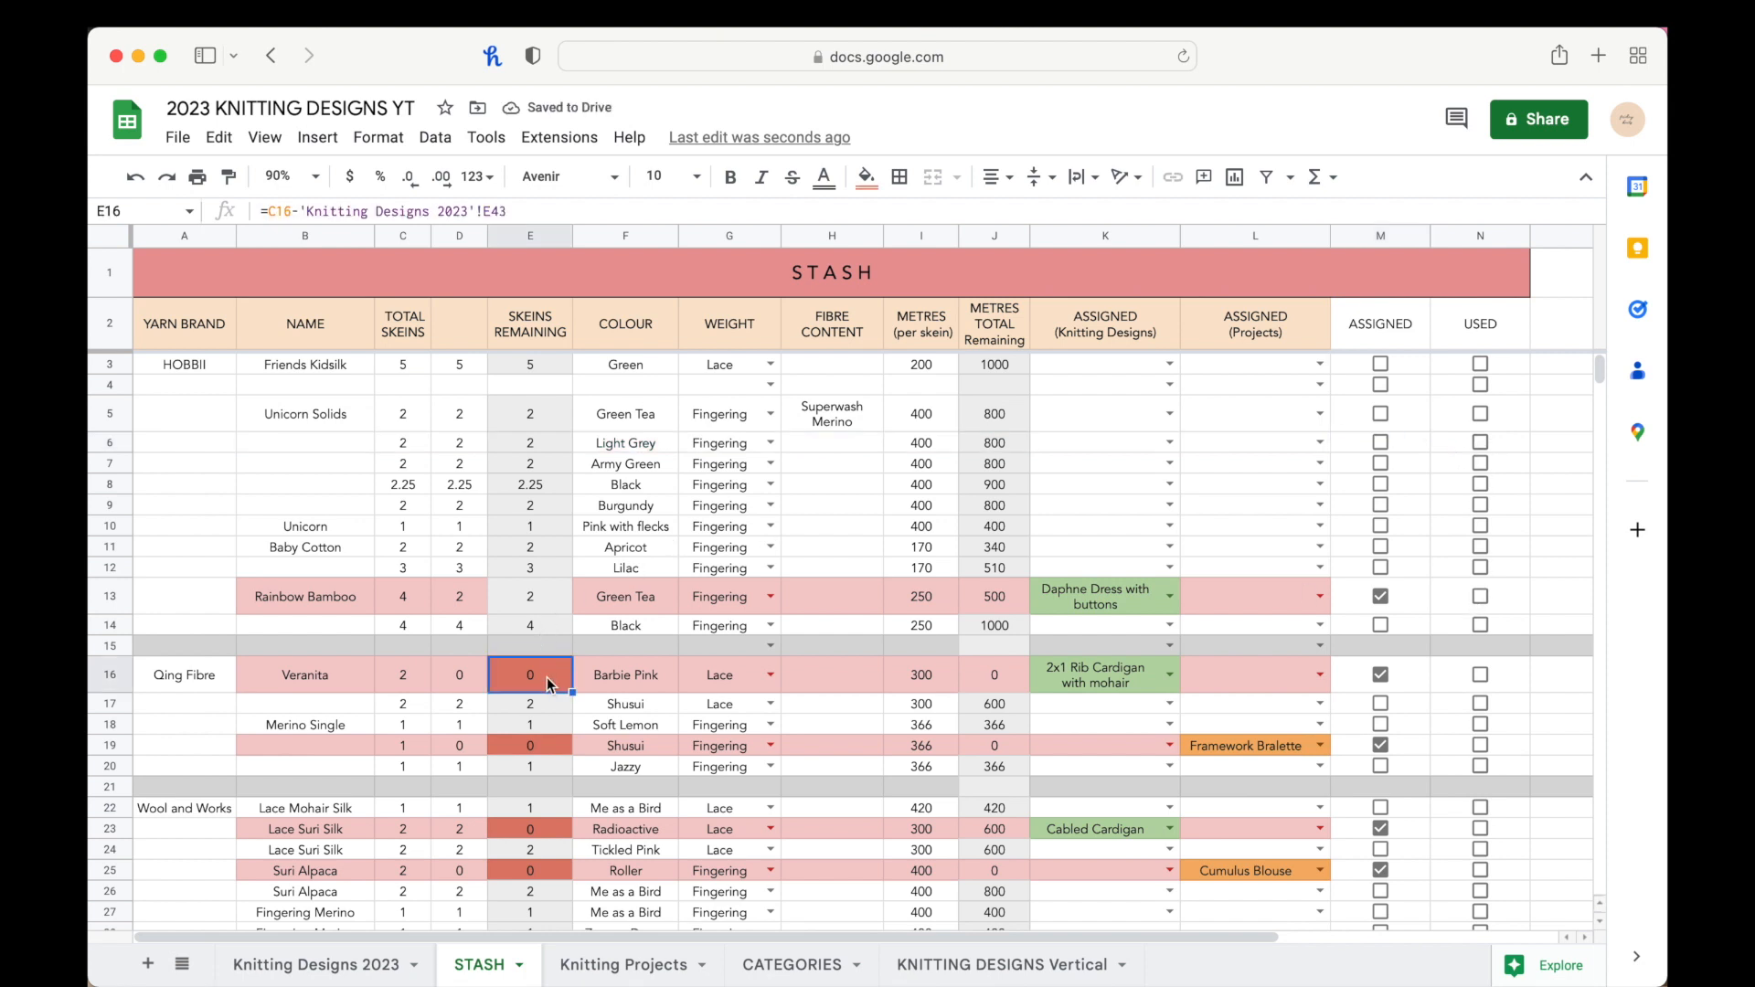
pyautogui.click(1254, 689)
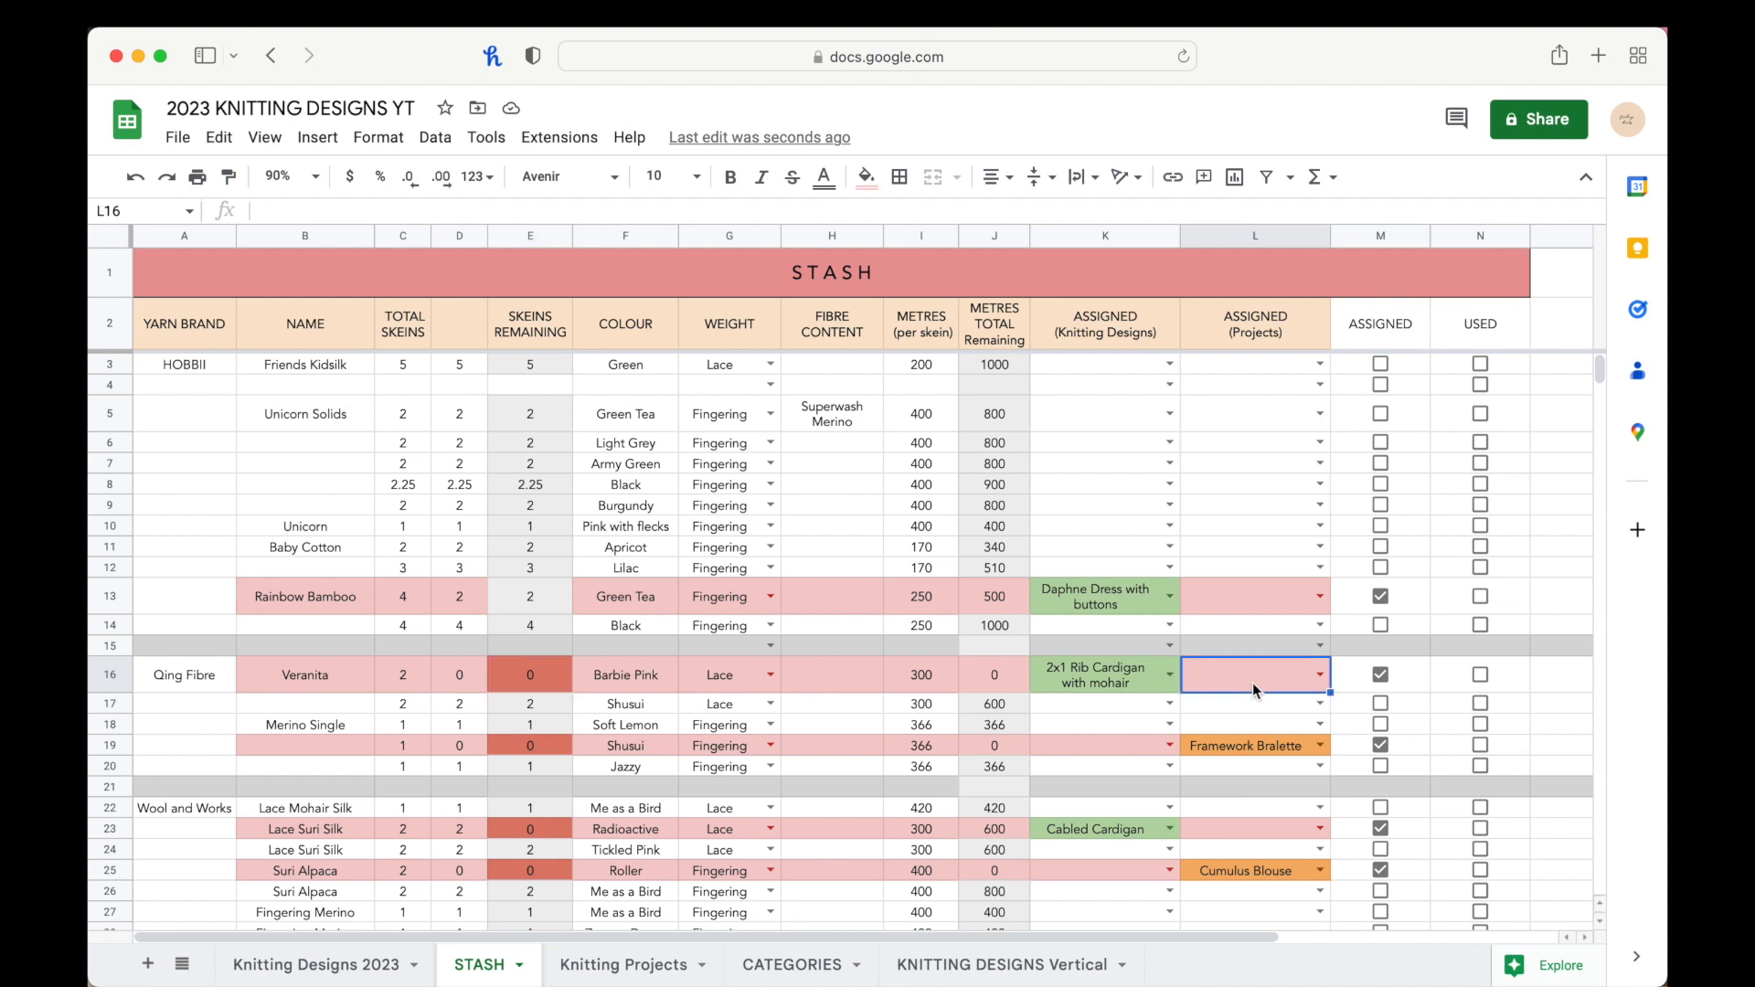
pyautogui.click(1412, 684)
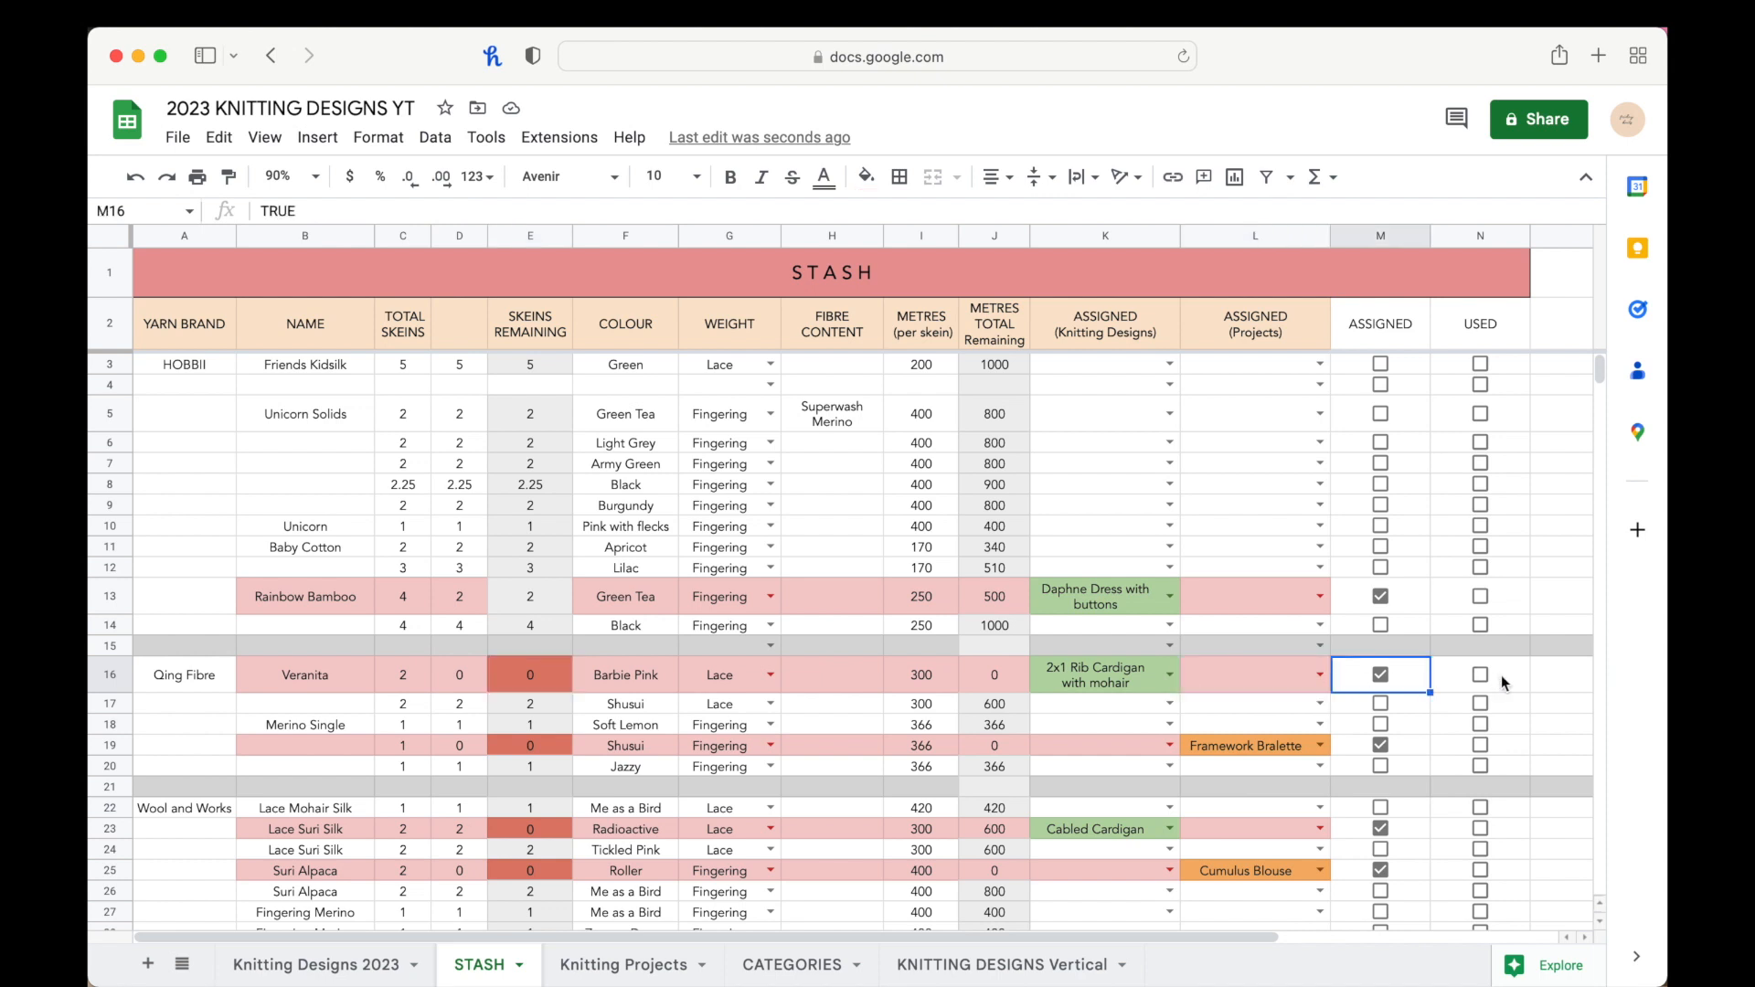